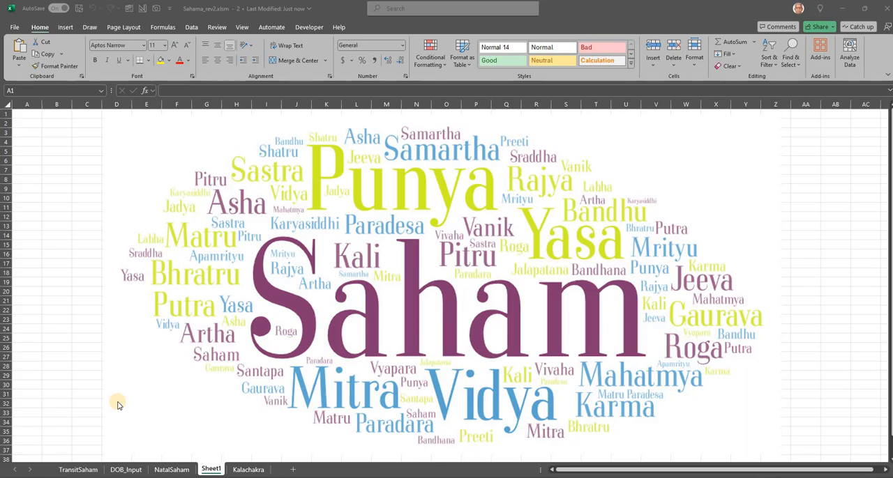
# - Save the workbook and browse the yearly records on the DOB_Input sheet
pyautogui.hotkey('ctrl', 's')
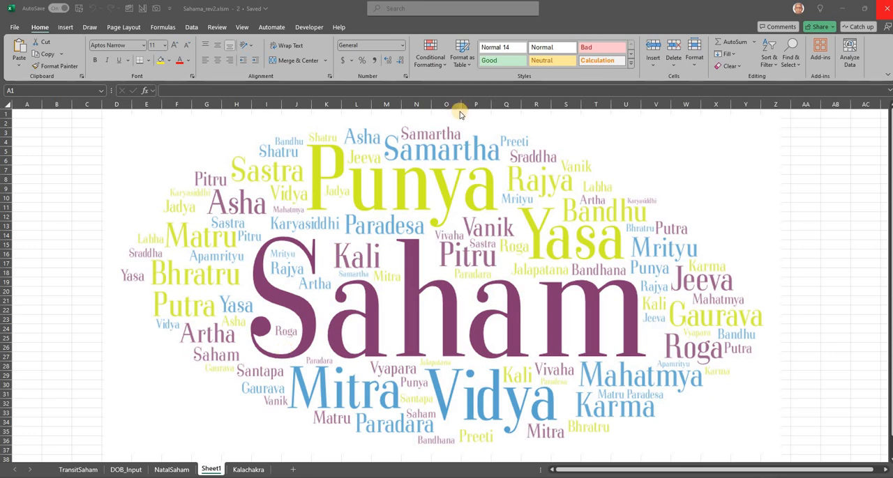
pyautogui.click(122, 473)
pyautogui.click(126, 470)
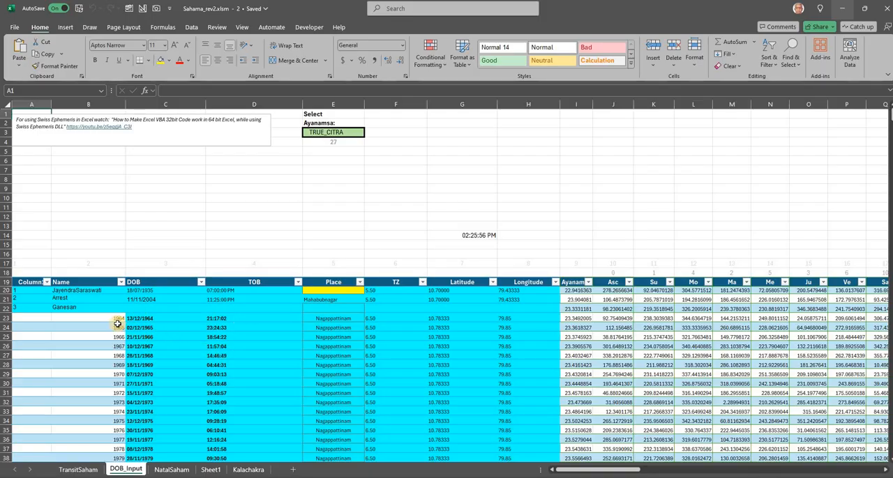
pyautogui.click(117, 328)
pyautogui.scroll(-9, 117, 329)
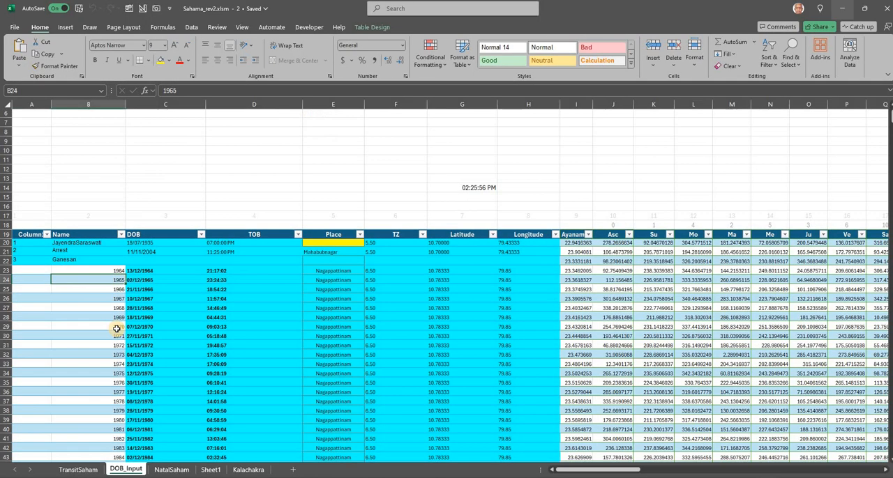
pyautogui.scroll(-5, 117, 330)
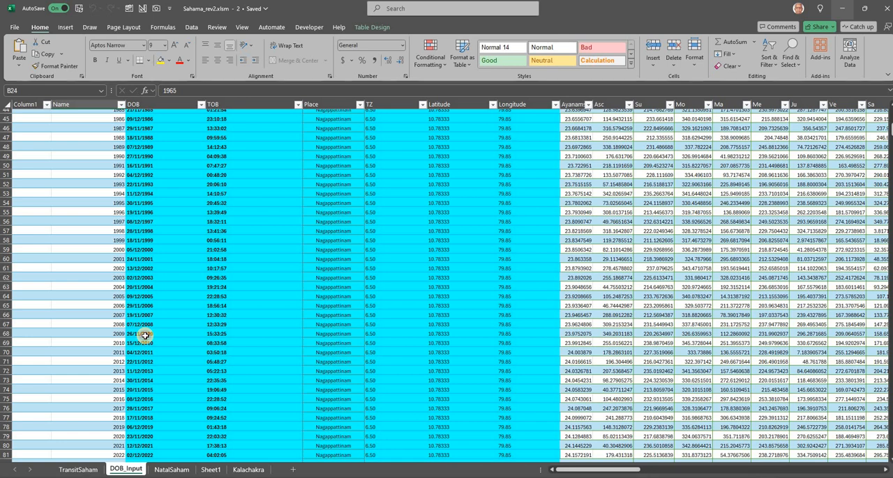
# - Check the DOB and TOB entries in row 68 of the records table
pyautogui.click(144, 335)
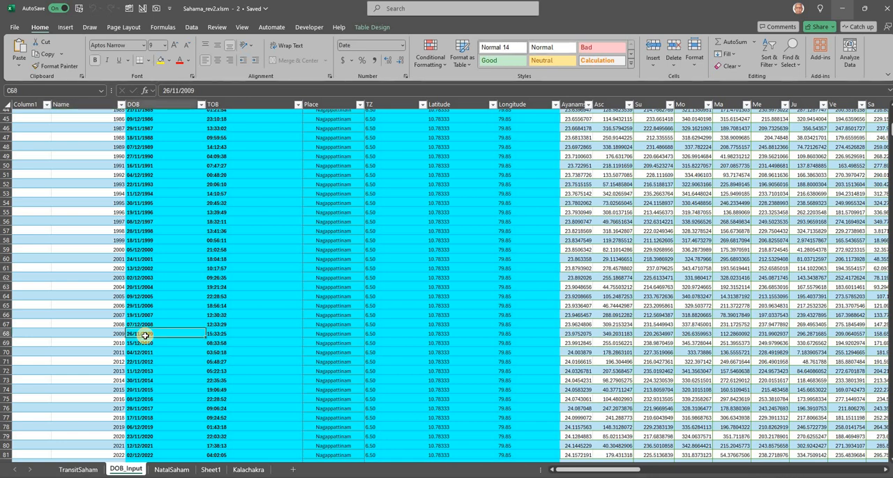
pyautogui.click(226, 335)
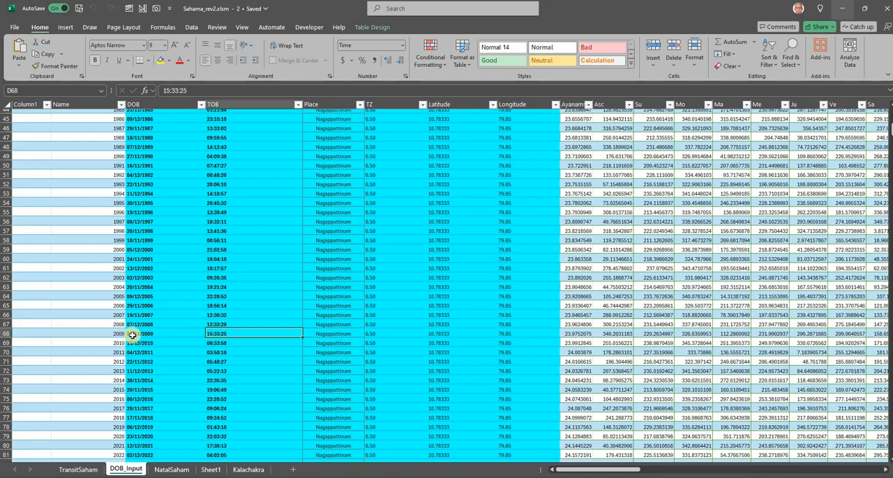
pyautogui.press('Left')
pyautogui.click(210, 333)
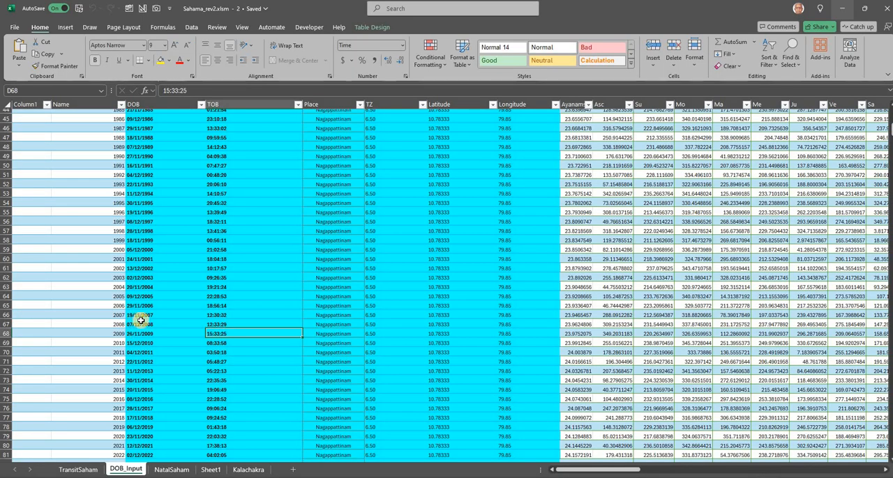
# - Fill the blank Place cells below row 101 with Nagappattinam and the blank TZ cells with 6.50
pyautogui.scroll(-4, 150, 321)
pyautogui.scroll(-5, 150, 321)
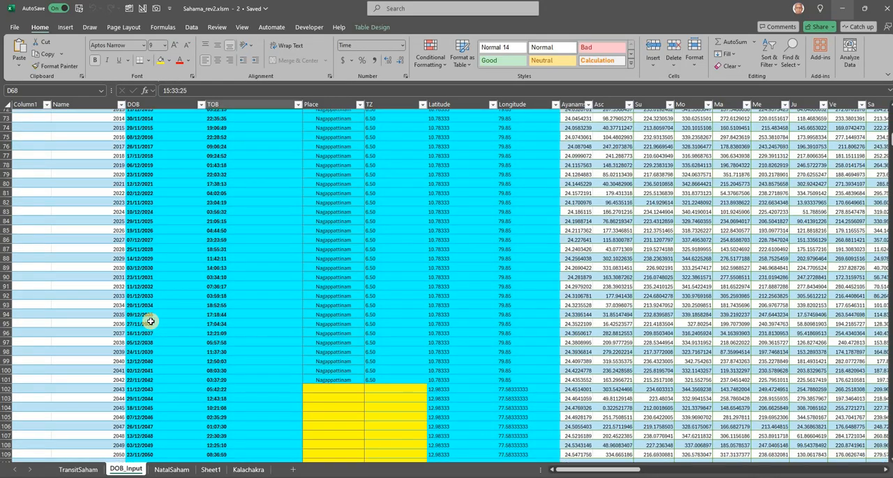
pyautogui.scroll(-6, 327, 237)
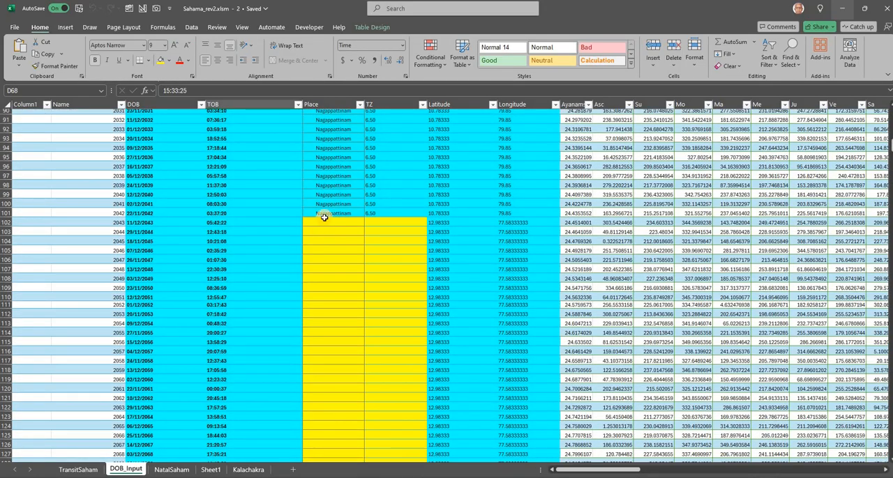
pyautogui.scroll(20, 376, 257)
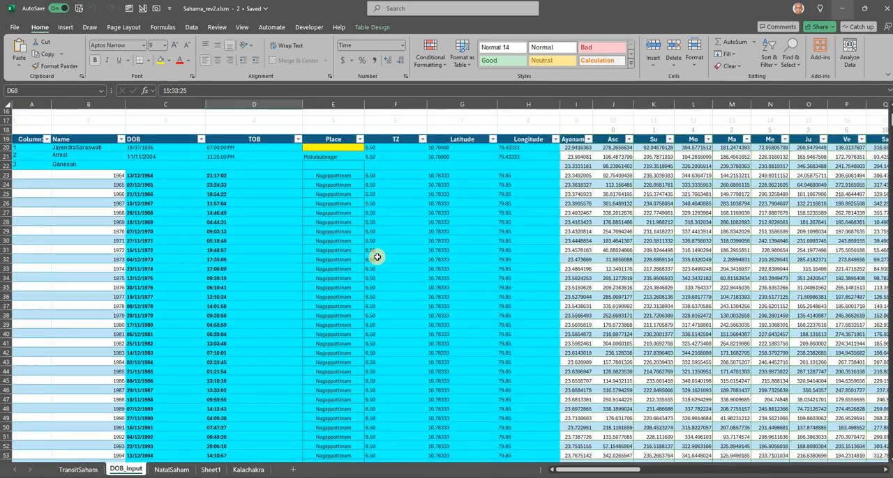
pyautogui.click(390, 178)
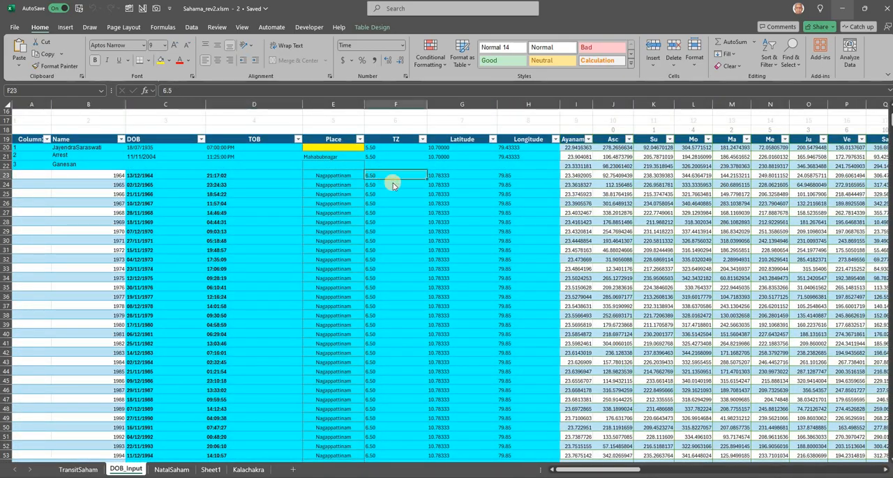
pyautogui.rightClick(406, 178)
pyautogui.click(404, 162)
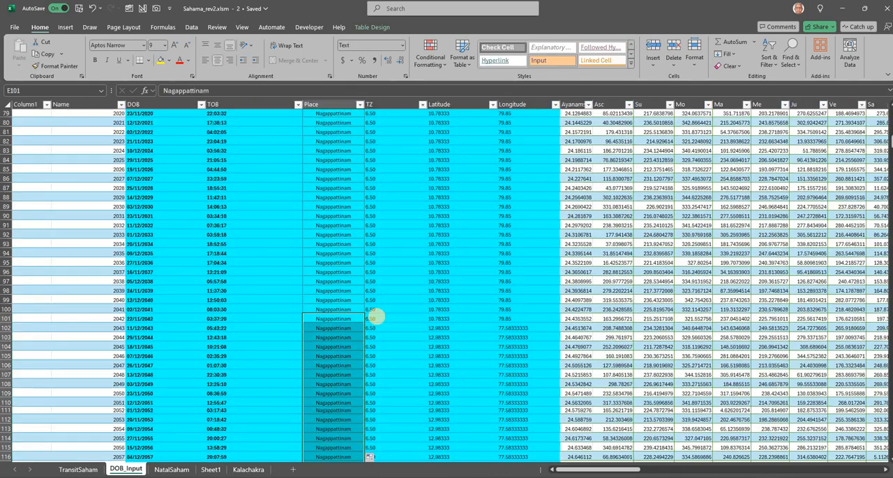
# - Set the time zone in F23 to 5.5 and copy F23:H23 with its latitude and longitude to the rows below
pyautogui.scroll(11, 376, 317)
pyautogui.scroll(11, 376, 316)
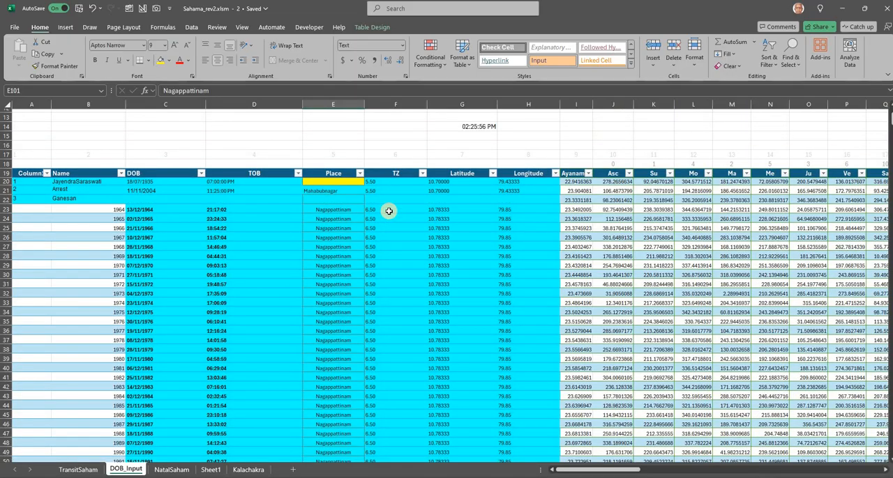
pyautogui.click(389, 210)
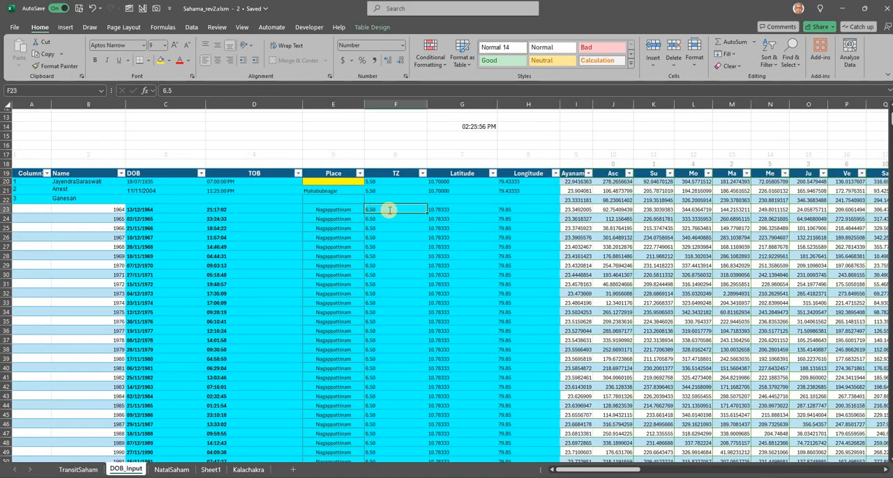
pyautogui.write('5')
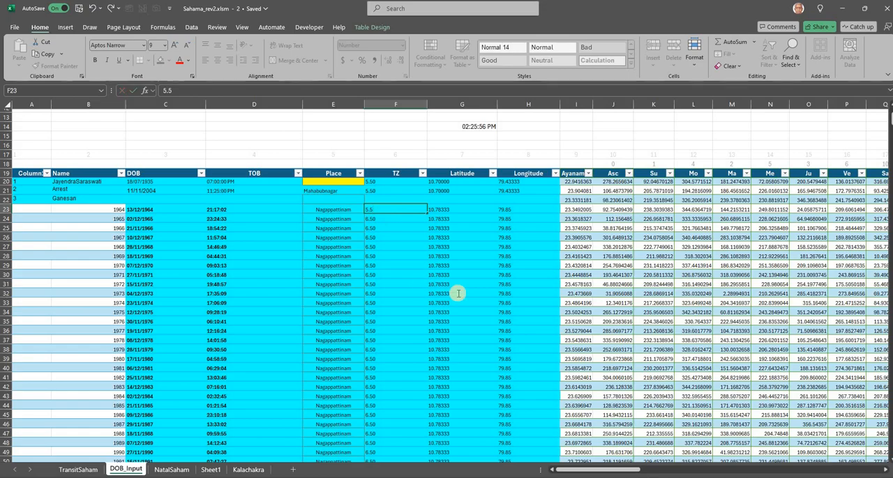
pyautogui.press('Return')
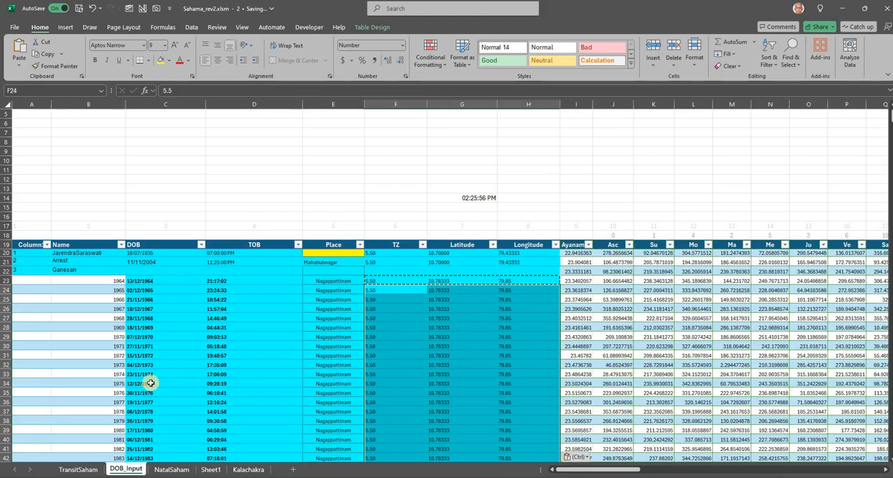
# - On the NatalSaham sheet, examine the A0, B0 and A formulas of Punya Saham
pyautogui.click(171, 471)
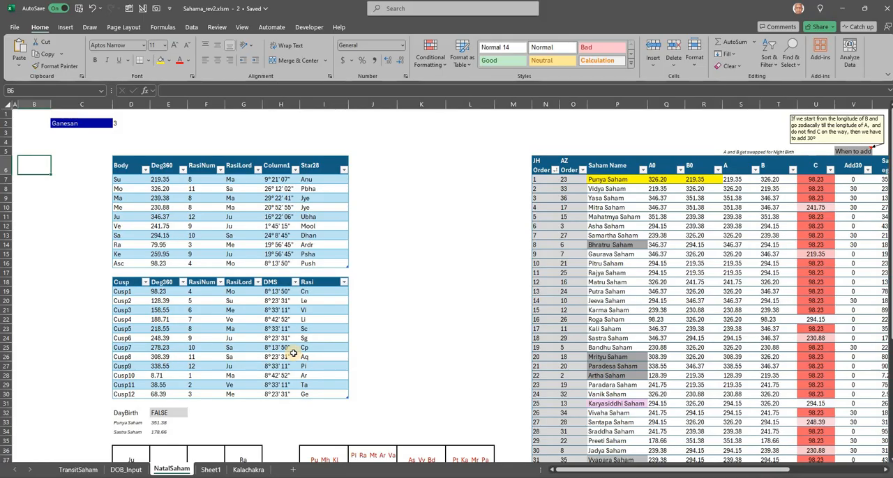
pyautogui.click(601, 183)
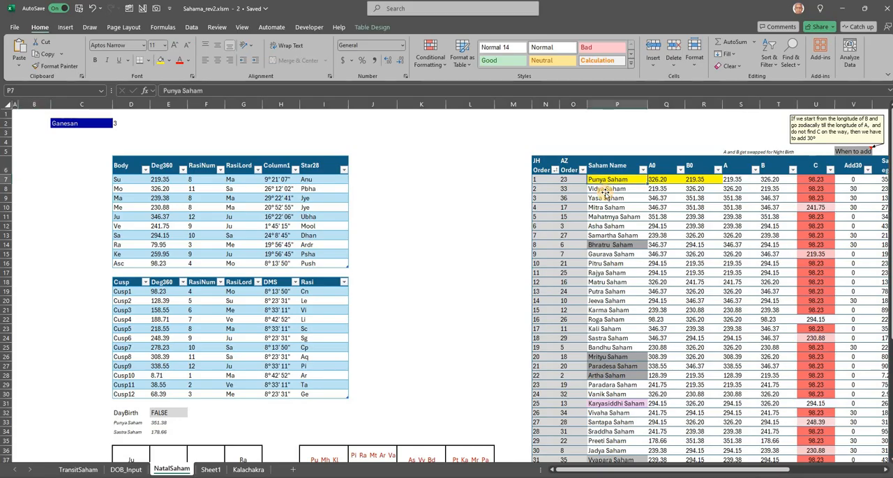
pyautogui.click(604, 192)
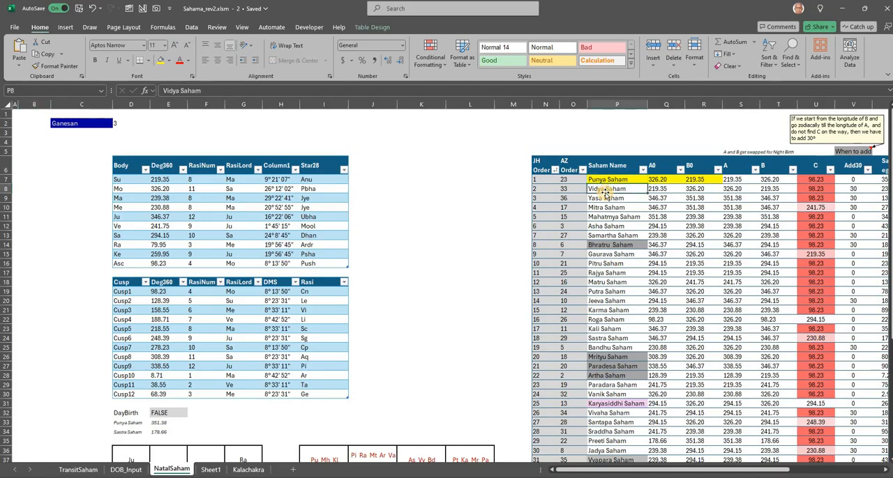
pyautogui.click(661, 179)
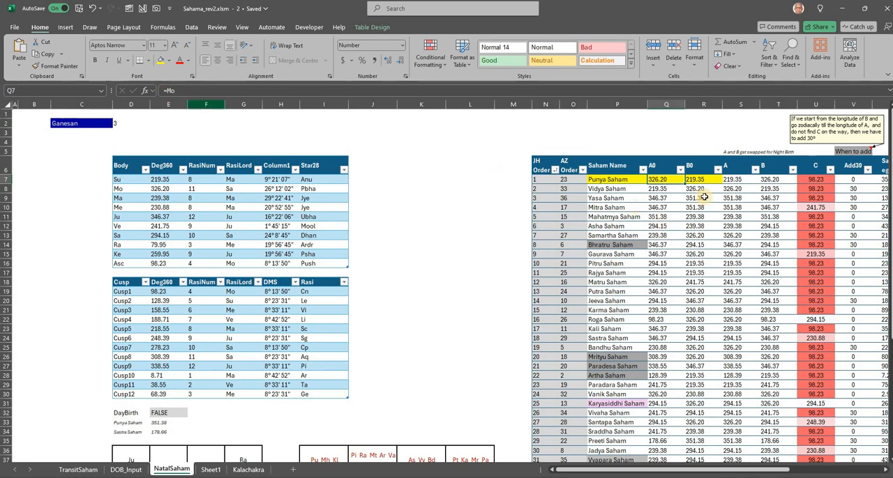
pyautogui.press('Right')
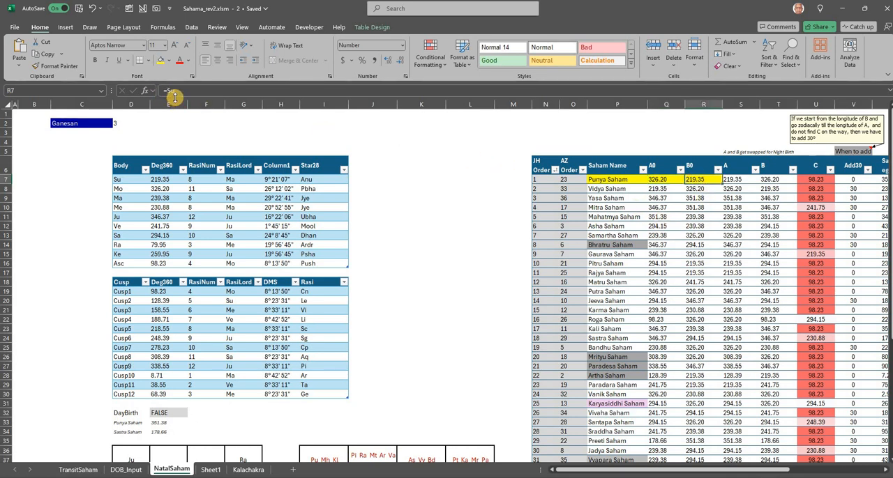
pyautogui.click(734, 179)
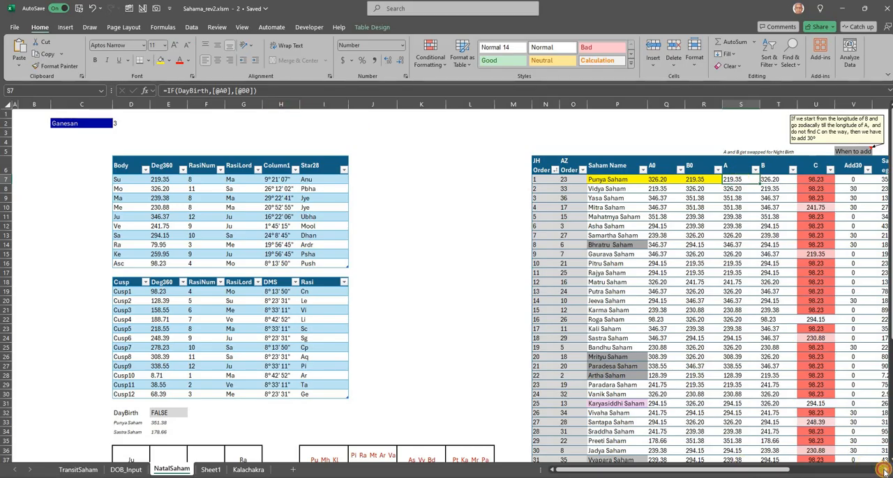
# - Examine the column C formulas for the Punya, Mitra, Gaurava, Roga and Karyasiddhi Sahams
pyautogui.hscroll(5, 883, 471)
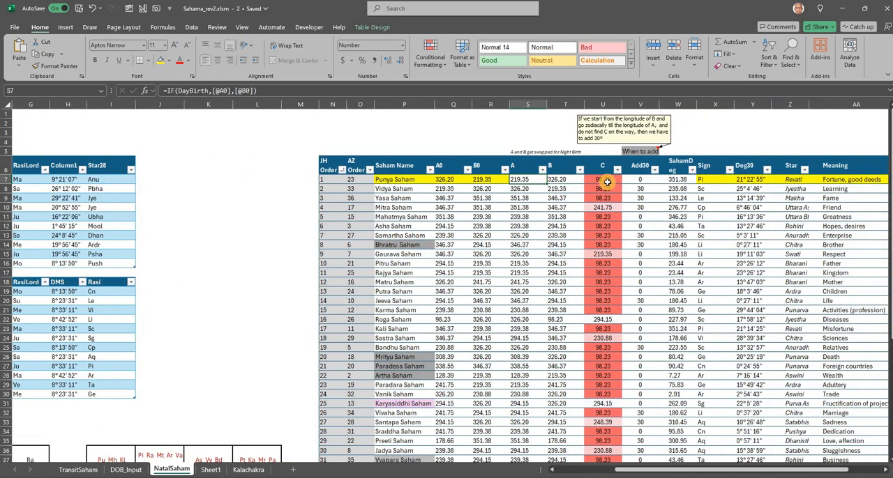
pyautogui.click(606, 182)
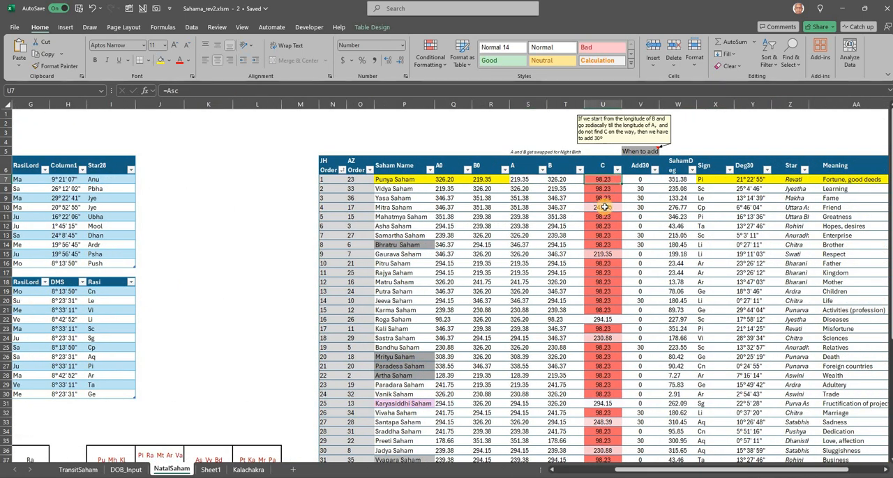
pyautogui.click(604, 208)
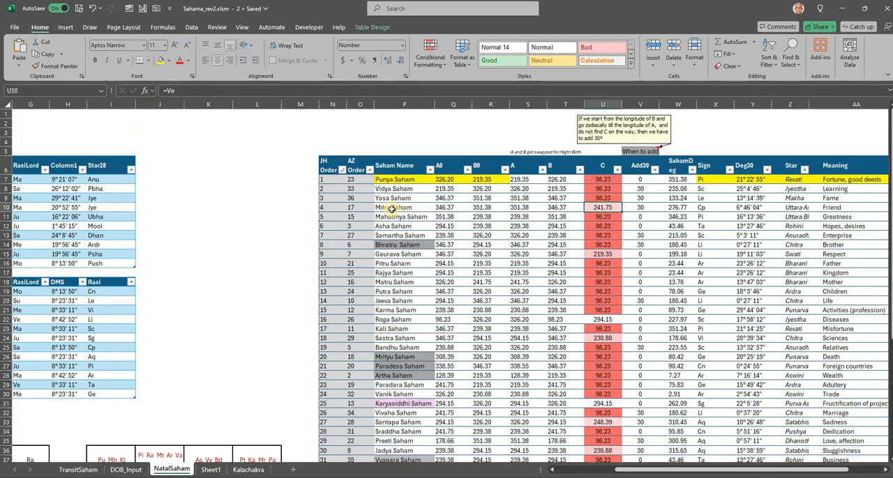
pyautogui.click(603, 257)
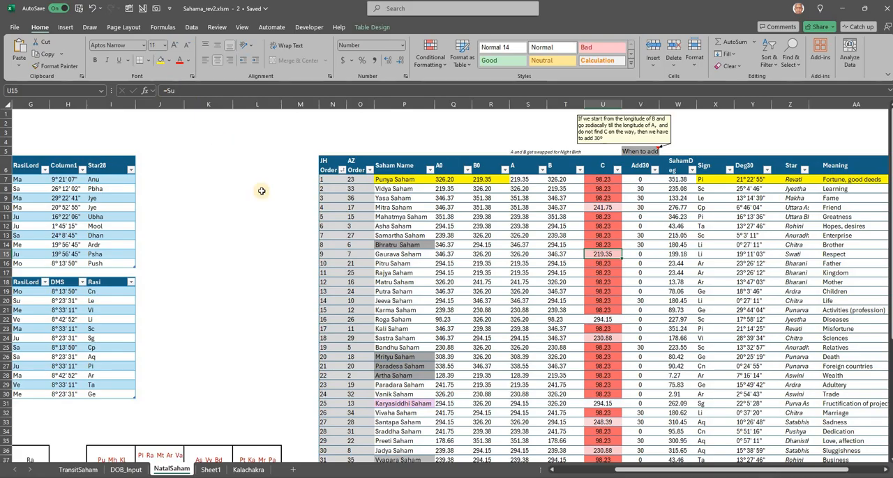
pyautogui.click(603, 322)
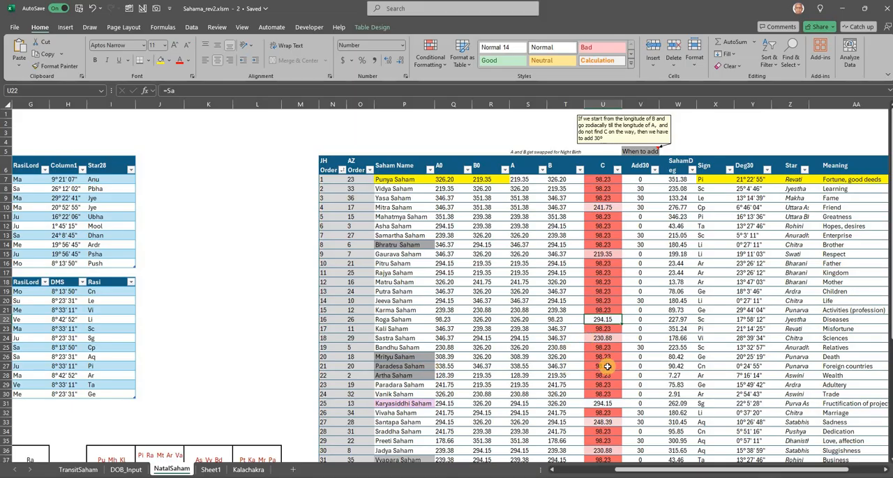
pyautogui.click(603, 405)
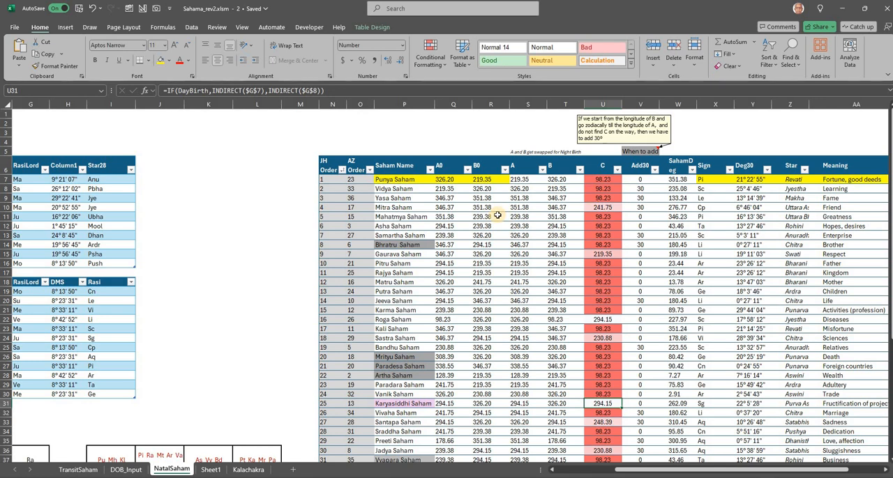
# - Examine the Saham degree formula of Punya Saham together with its column B formula
pyautogui.click(682, 180)
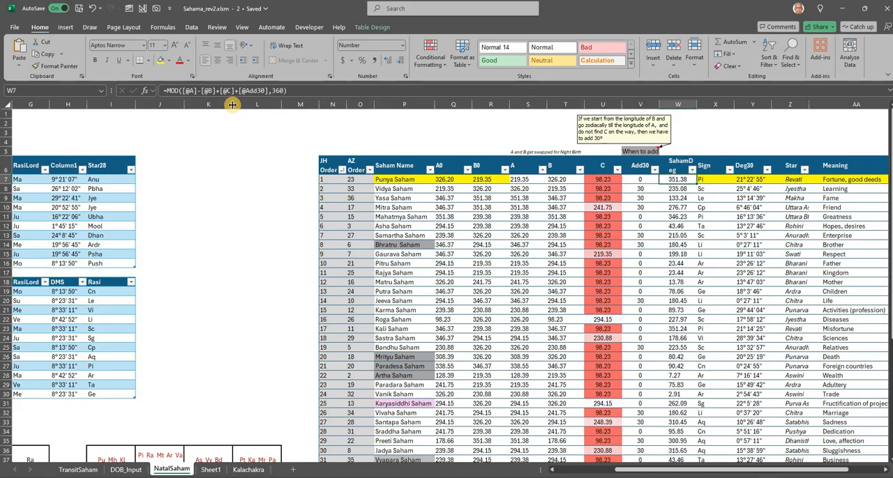
pyautogui.click(255, 94)
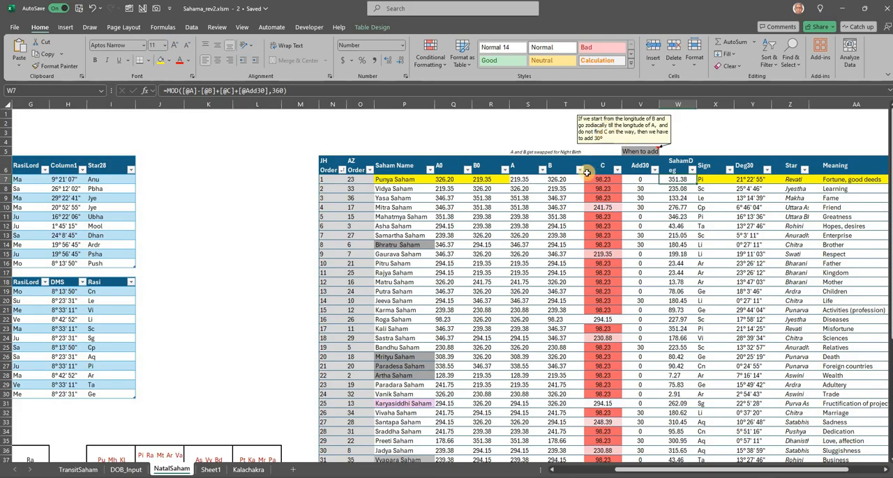
pyautogui.click(556, 179)
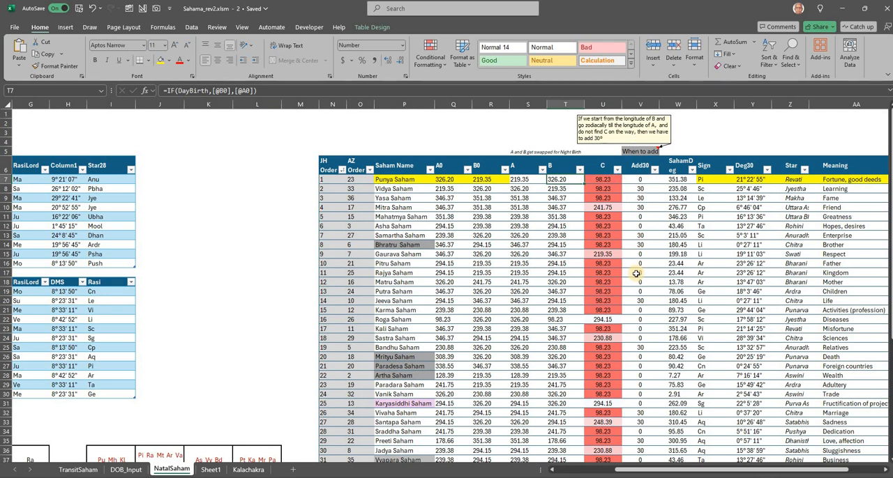
pyautogui.click(673, 180)
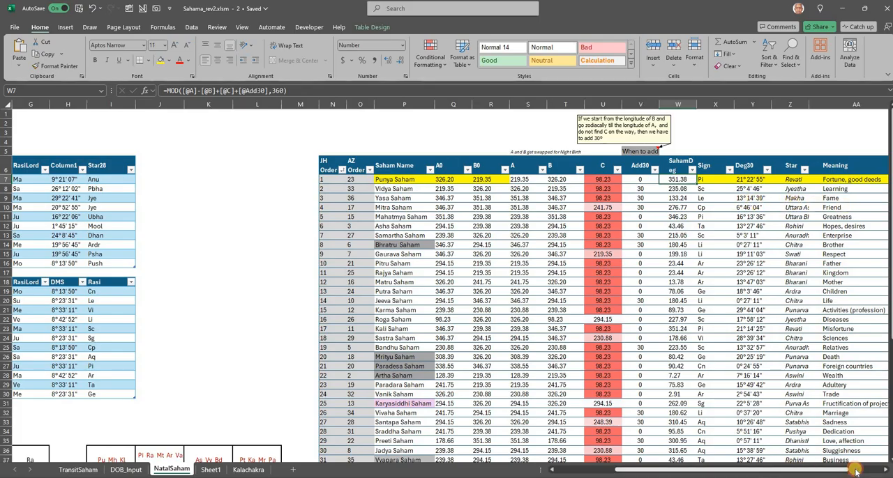
# - View the remaining Saham table columns and the Kalachakra sheet's charts, and return to the NatalSaham sheet
pyautogui.moveTo(807, 472); pyautogui.dragTo(842, 473)
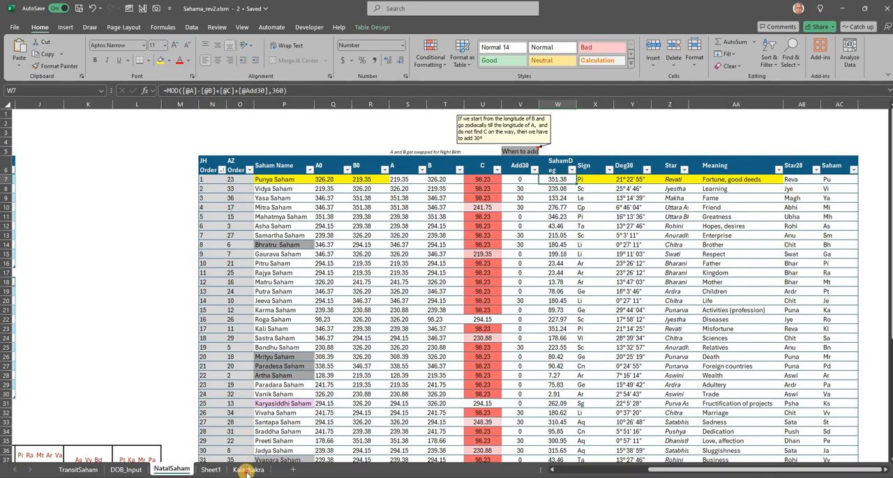
pyautogui.click(247, 470)
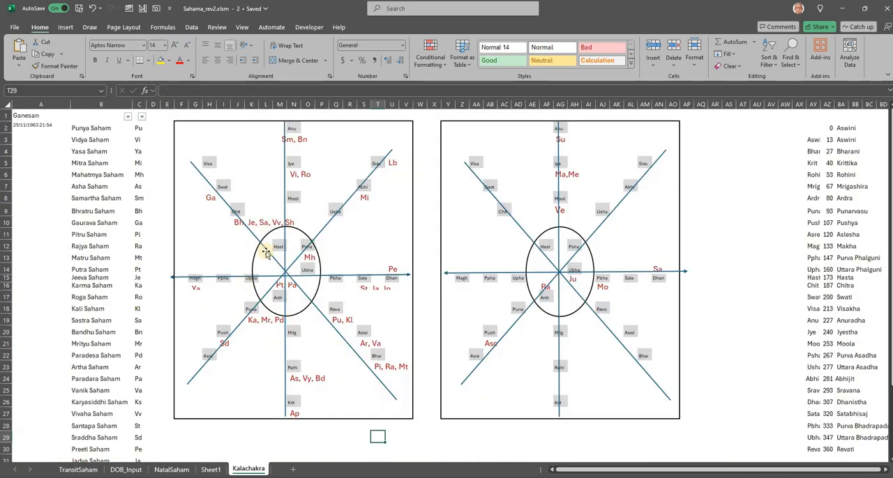
pyautogui.click(166, 472)
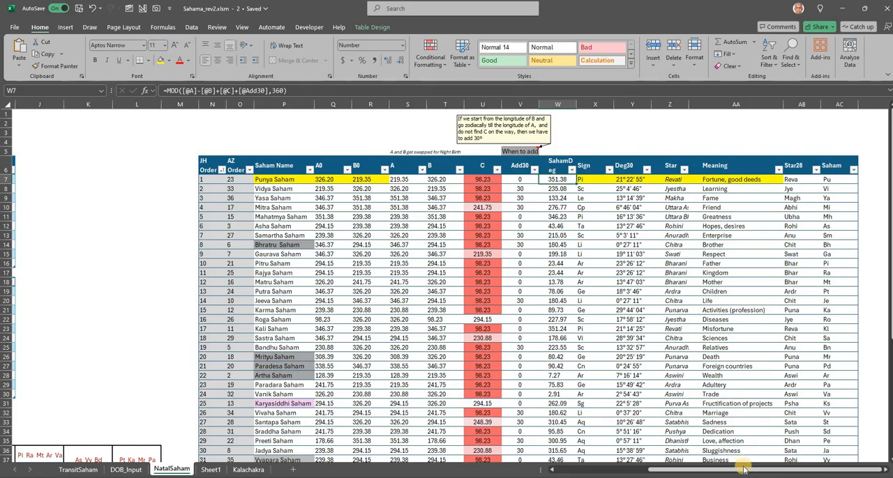
# - View the planet and cusp tables and the Rasi and Saham charts on the NatalSaham sheet
pyautogui.click(634, 471)
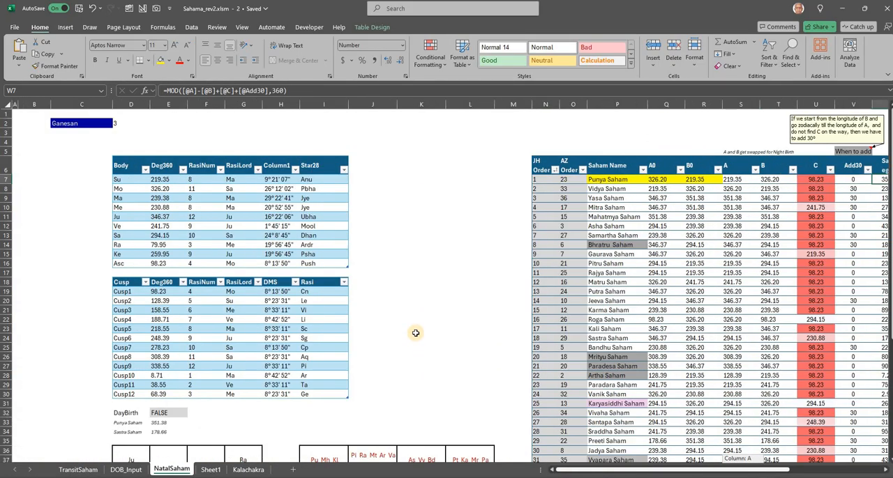
pyautogui.scroll(-2, 415, 332)
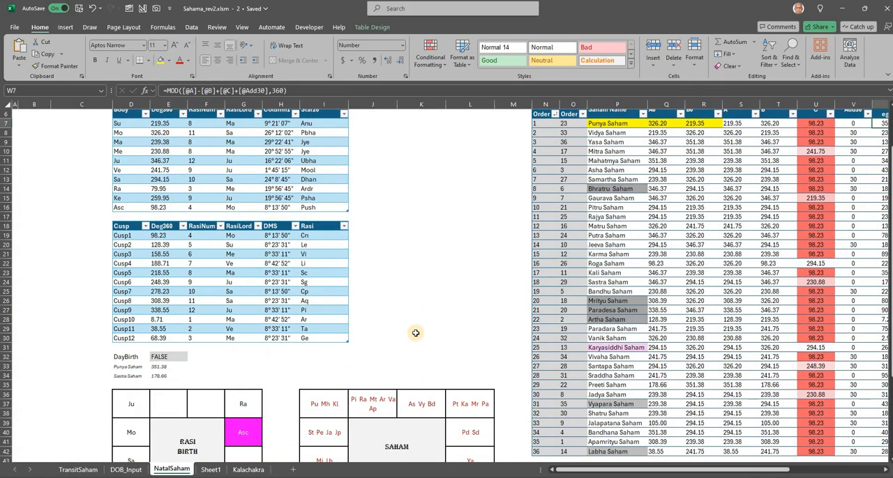
pyautogui.scroll(-1, 415, 333)
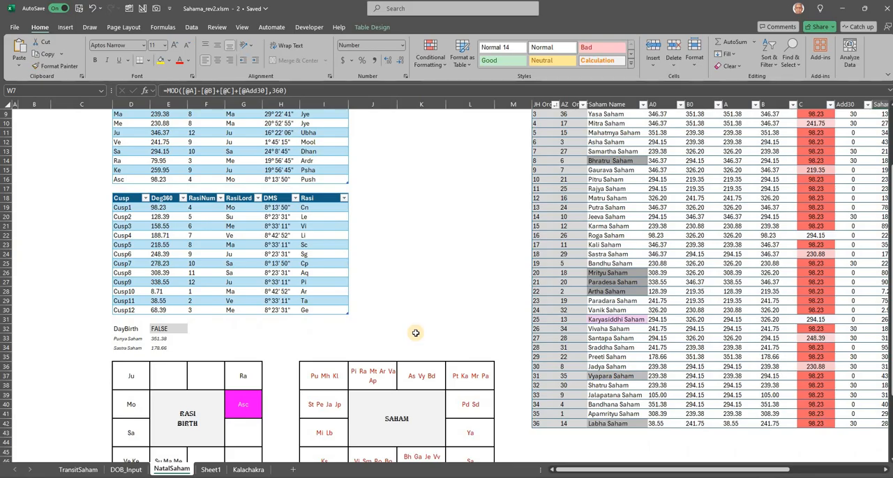
pyautogui.scroll(3, 415, 333)
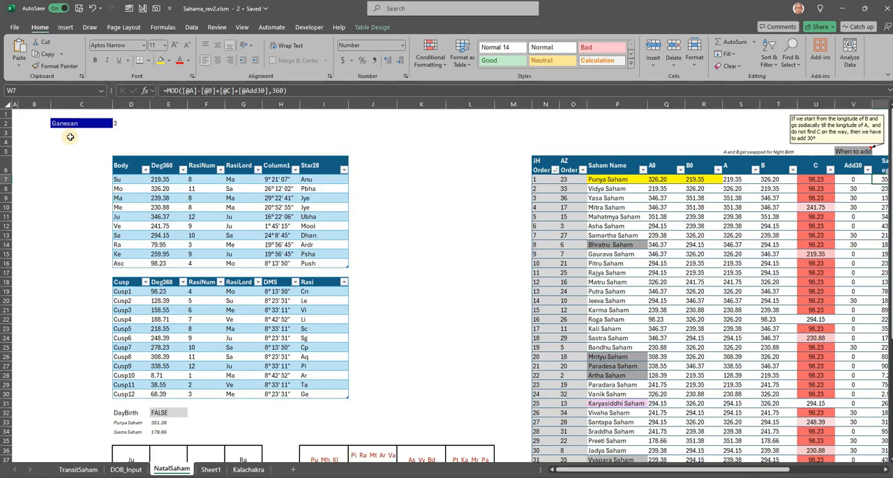
# - Open a second window of the workbook and place both side by side, showing NatalSaham in one and TransitSaham in the other
pyautogui.click(241, 26)
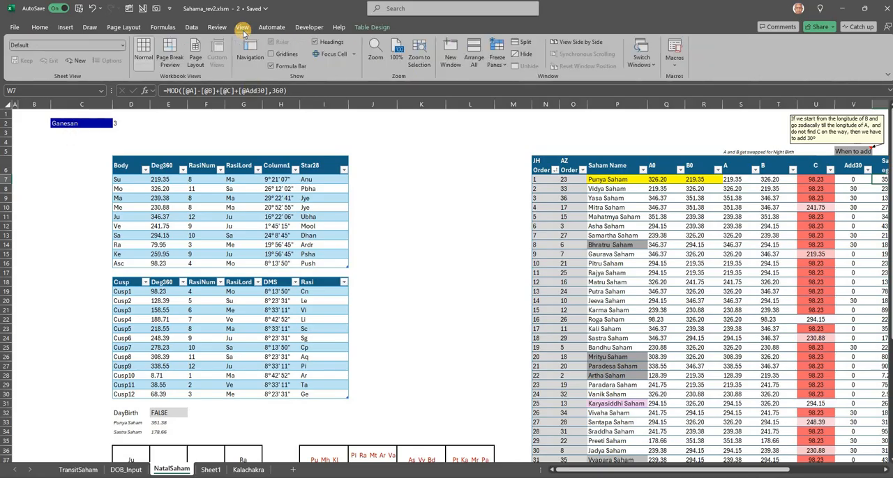
pyautogui.click(451, 61)
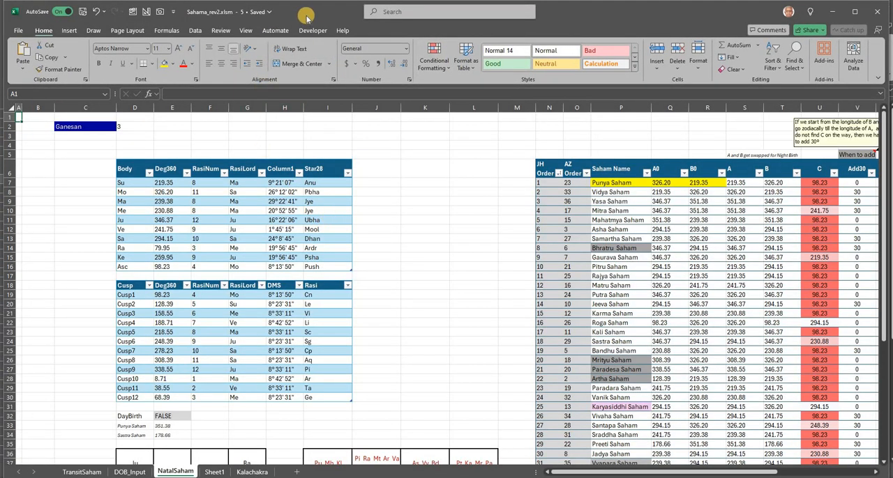
pyautogui.press('super+Left')
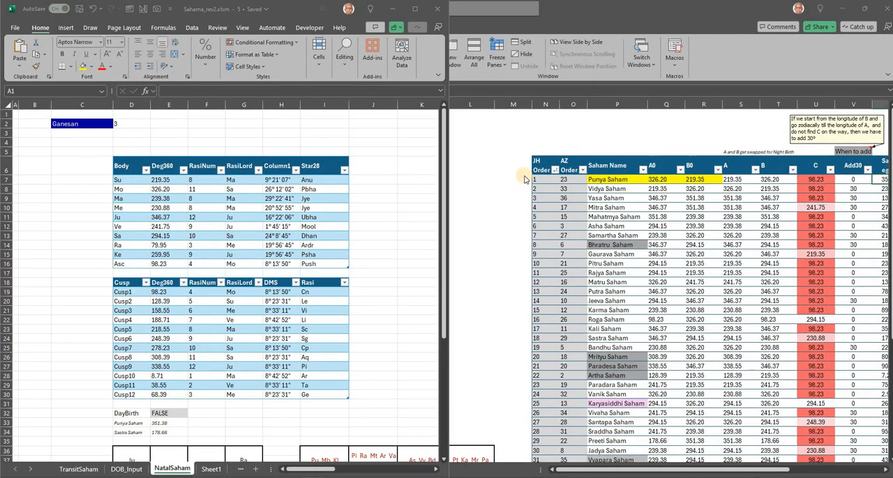
pyautogui.click(542, 180)
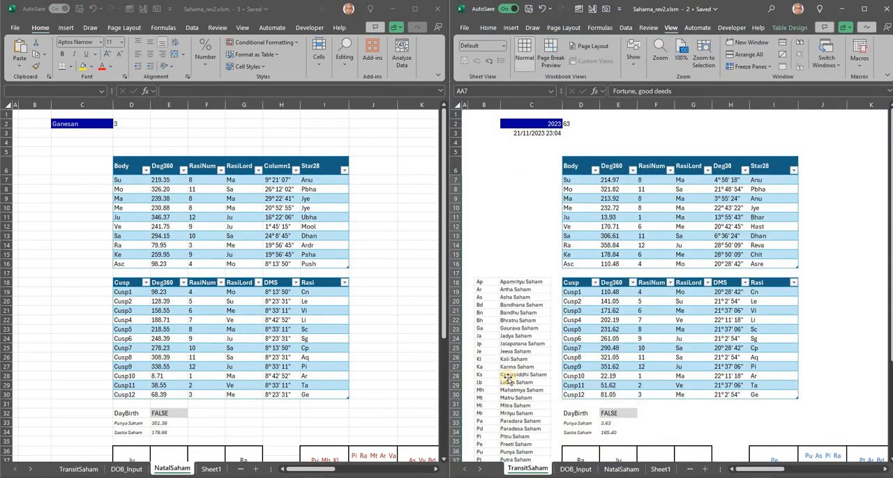
pyautogui.click(528, 181)
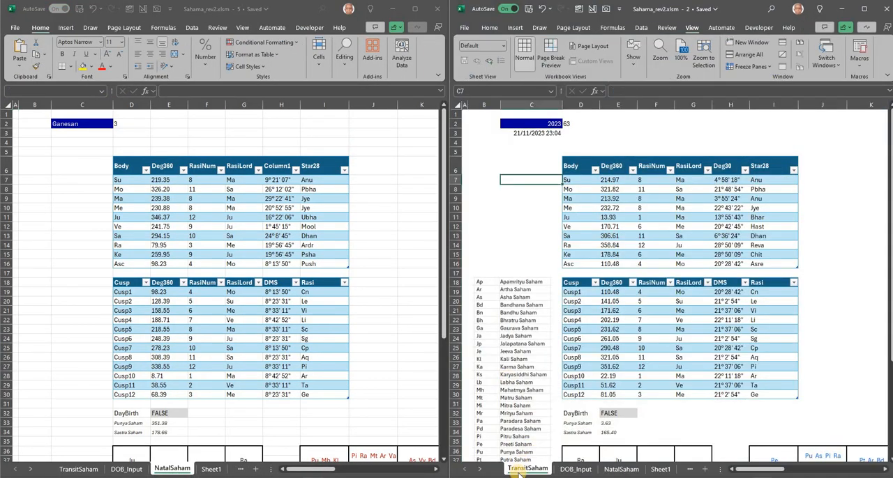
# - Set the year in cell C2 of the TransitSaham sheet to 1992
pyautogui.click(557, 124)
pyautogui.click(566, 124)
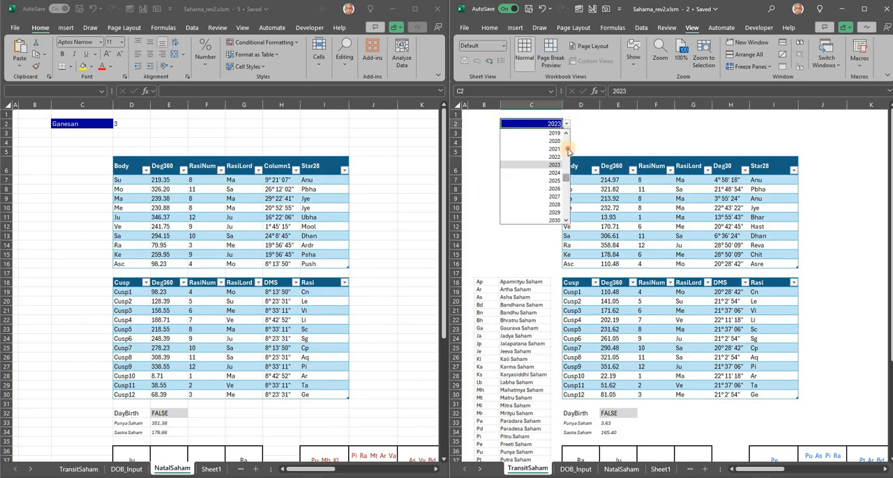
pyautogui.click(568, 137)
pyautogui.click(568, 137)
pyautogui.click(569, 138)
pyautogui.click(568, 138)
pyautogui.click(569, 138)
pyautogui.moveTo(567, 139); pyautogui.dragTo(555, 168)
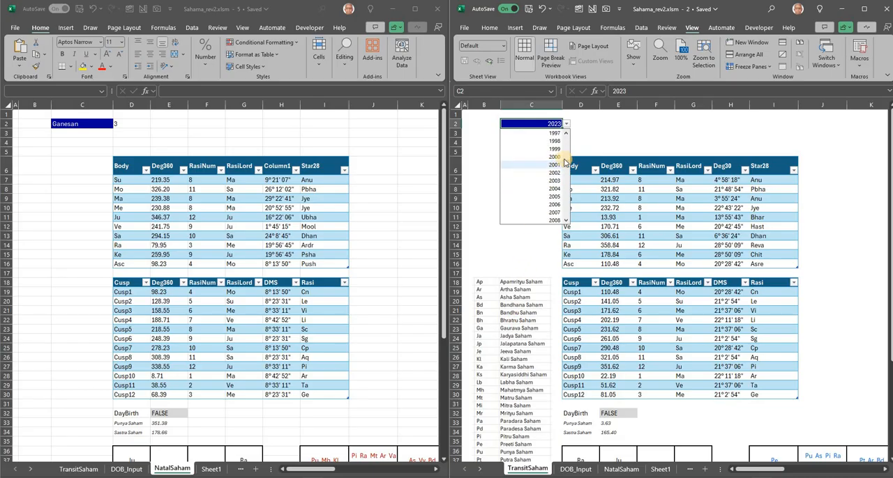
pyautogui.moveTo(568, 160); pyautogui.dragTo(569, 143)
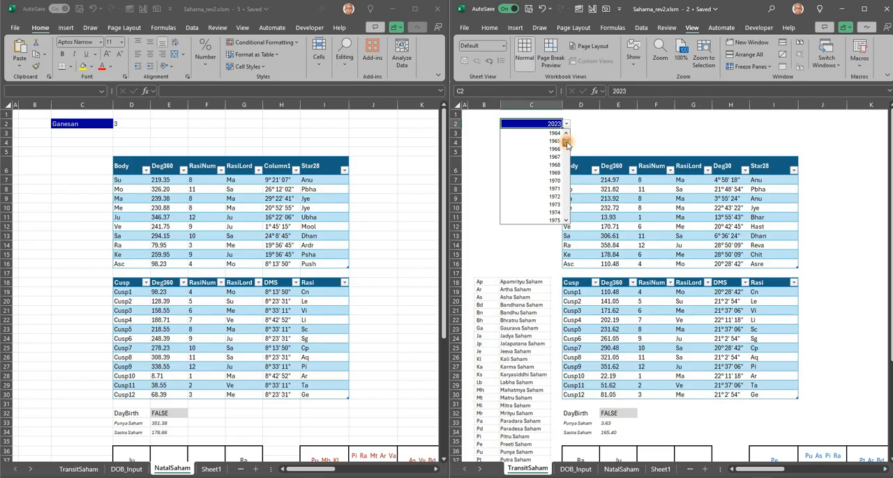
pyautogui.scroll(2, 569, 155)
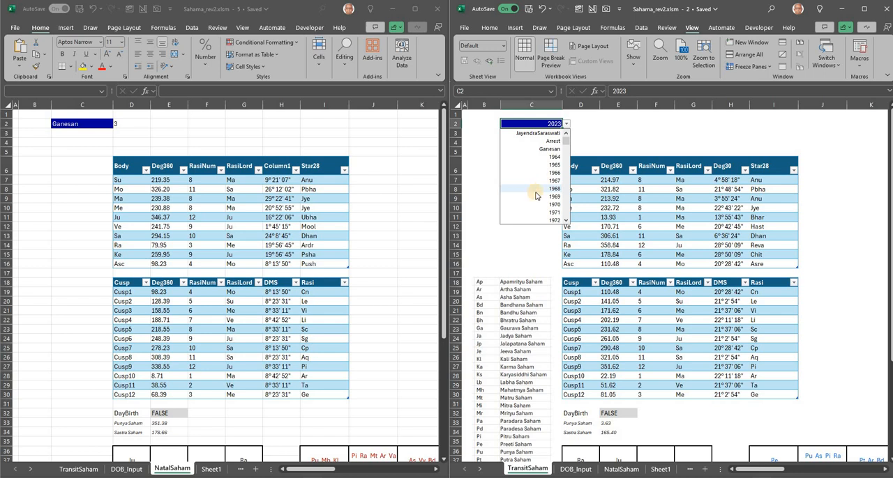
pyautogui.scroll(-12, 567, 209)
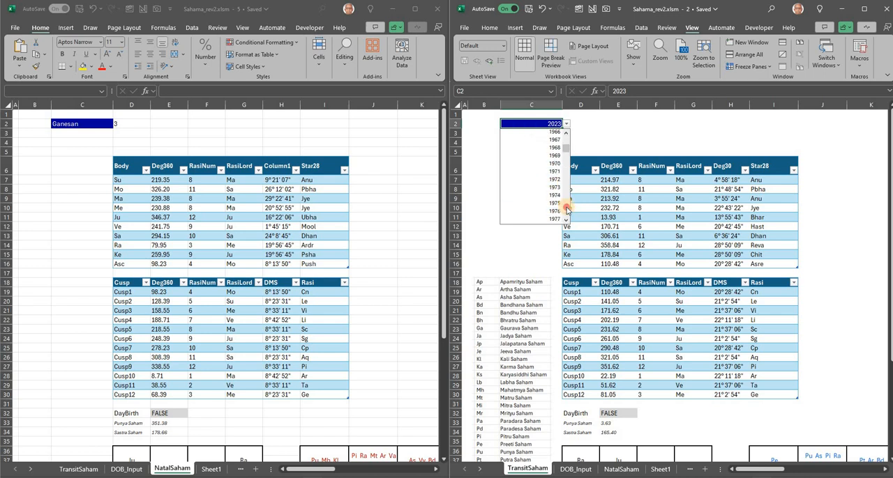
pyautogui.click(567, 151)
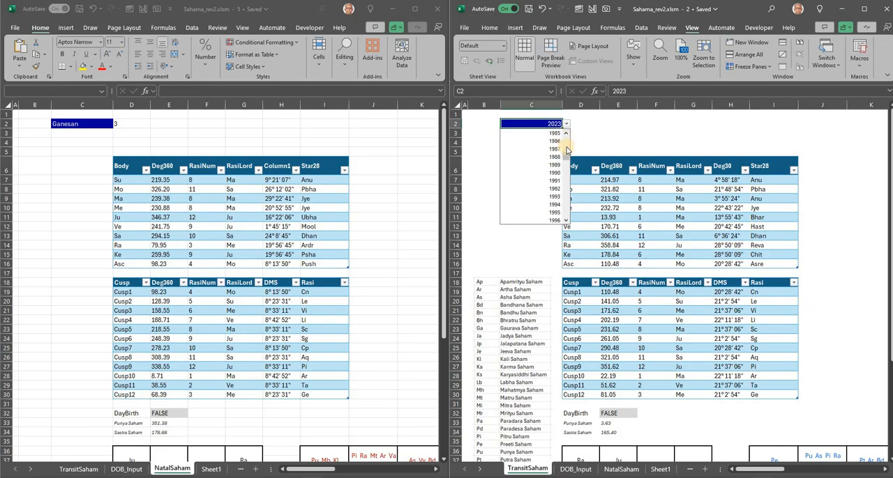
pyautogui.click(551, 188)
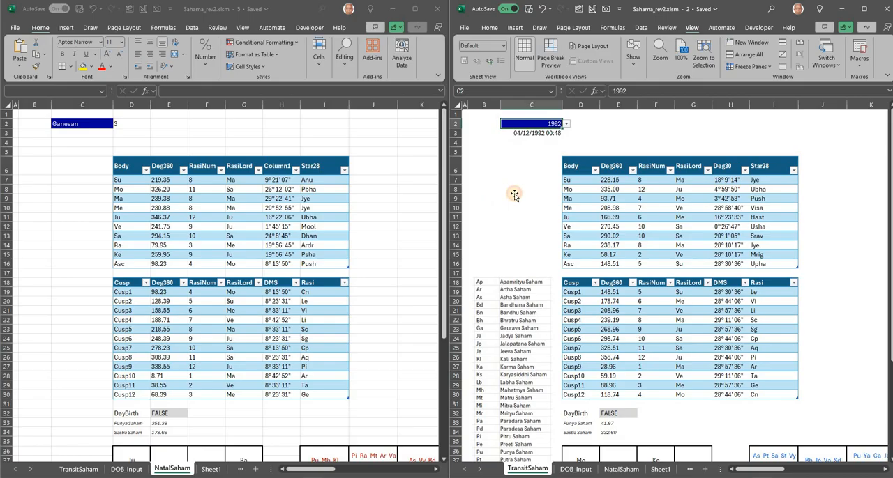
pyautogui.click(515, 190)
# - Check the transit date formula in C3 and bring the natal and transit Rasi and Saham charts into view together
pyautogui.click(531, 134)
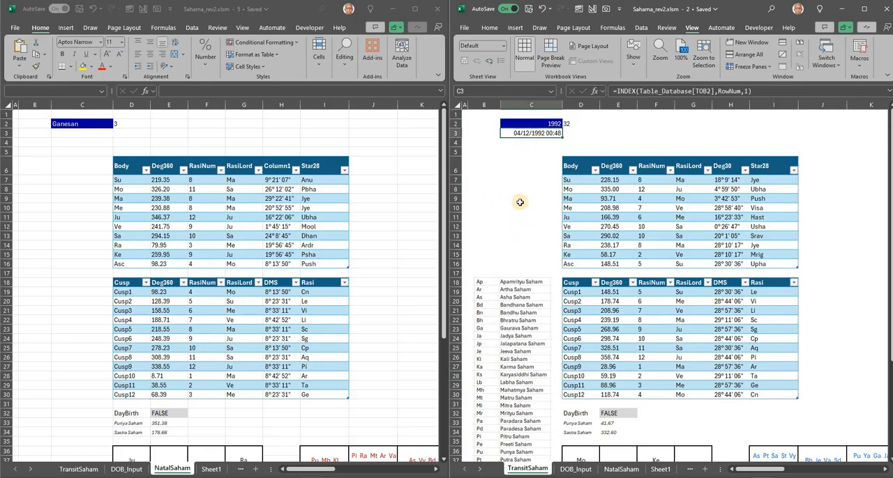
pyautogui.scroll(-4, 520, 204)
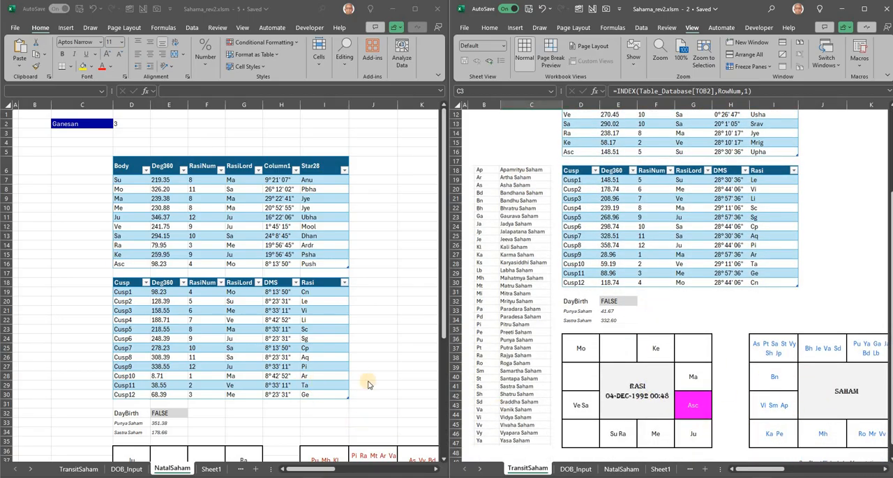
pyautogui.scroll(-2, 391, 380)
pyautogui.scroll(-7, 390, 380)
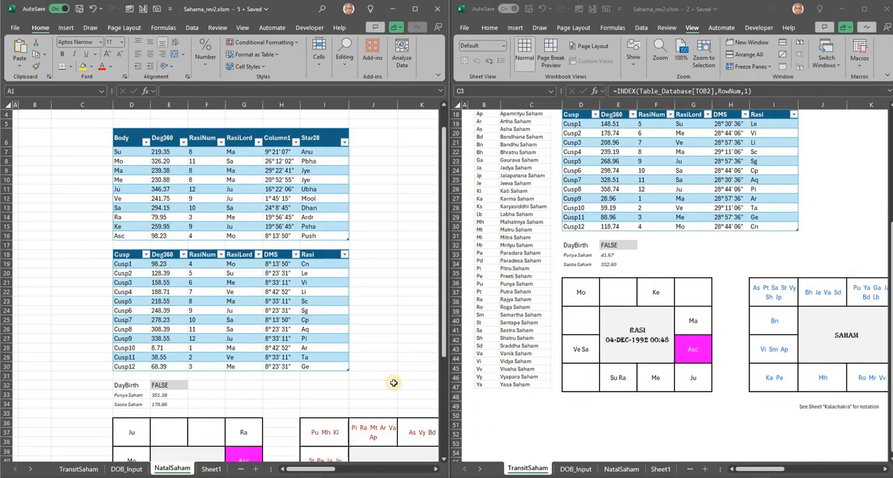
pyautogui.moveTo(318, 473); pyautogui.dragTo(330, 471)
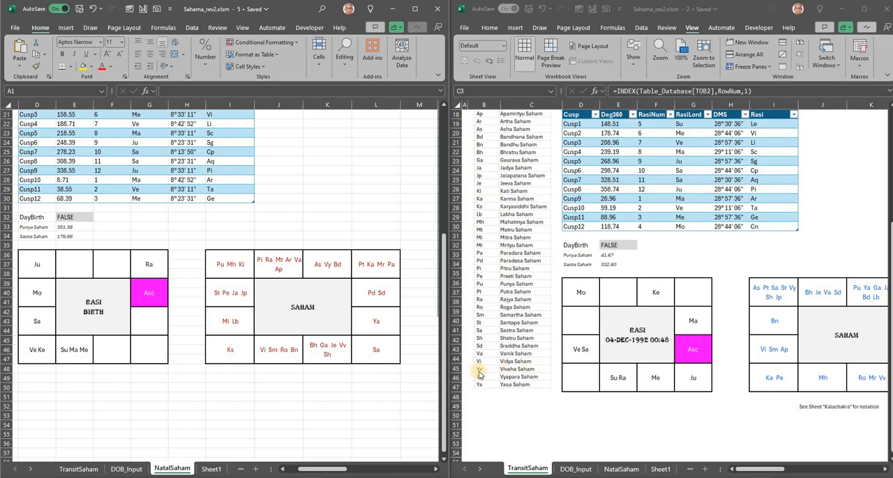
# - Compare the Libra cell of the natal Saham chart with the Me and Ve Sa cells of the transit Rasi chart
pyautogui.click(341, 347)
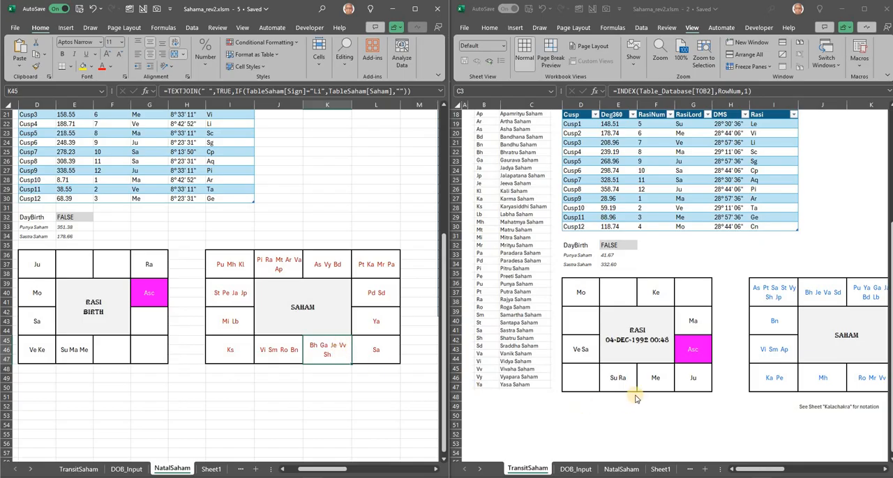
pyautogui.click(654, 383)
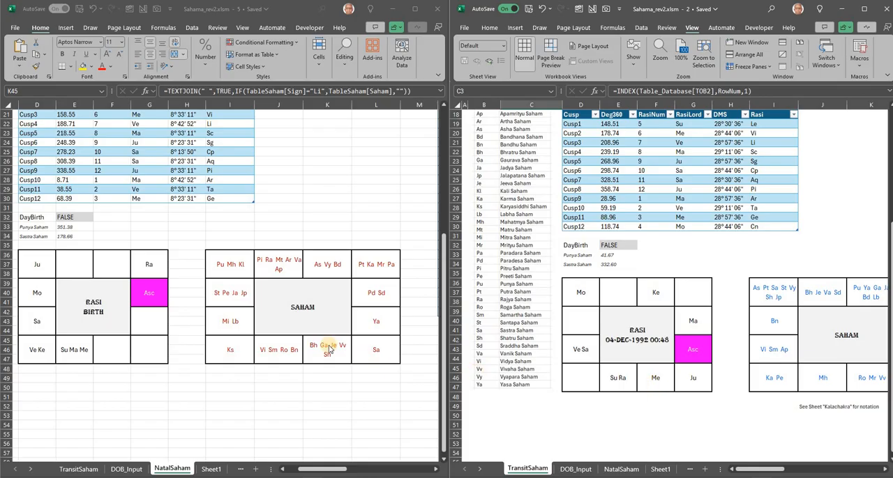
pyautogui.click(583, 356)
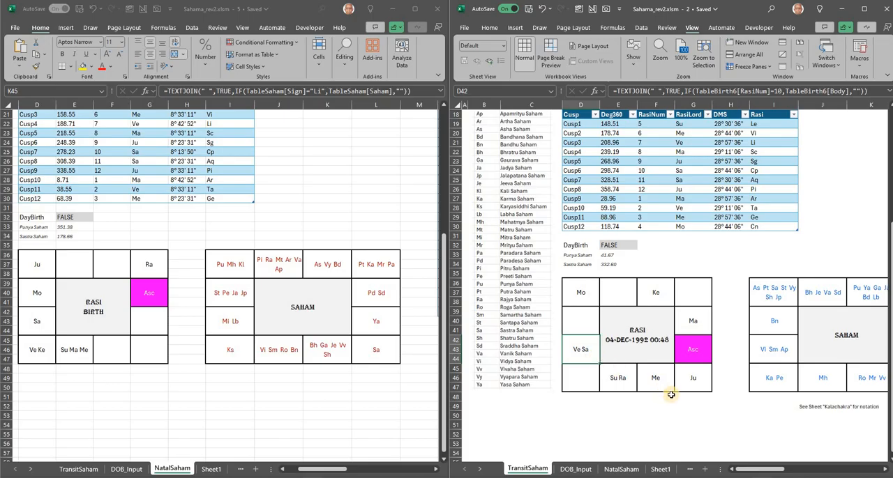
pyautogui.click(650, 378)
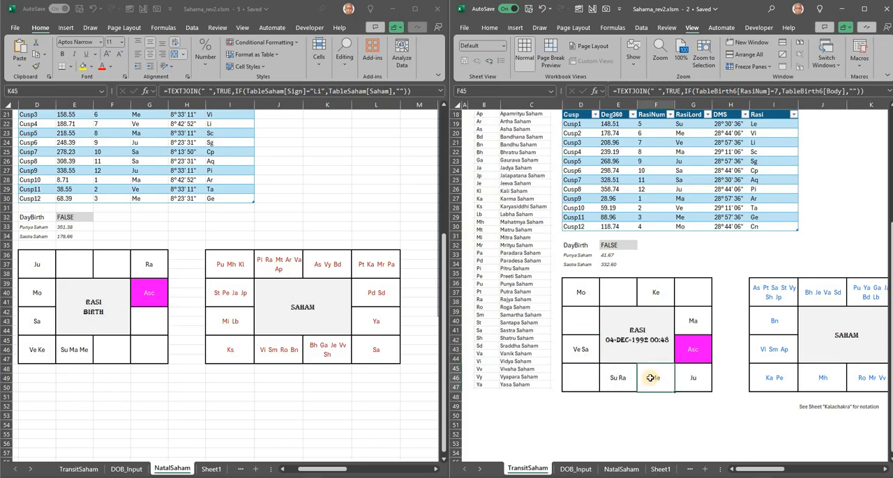
pyautogui.click(560, 352)
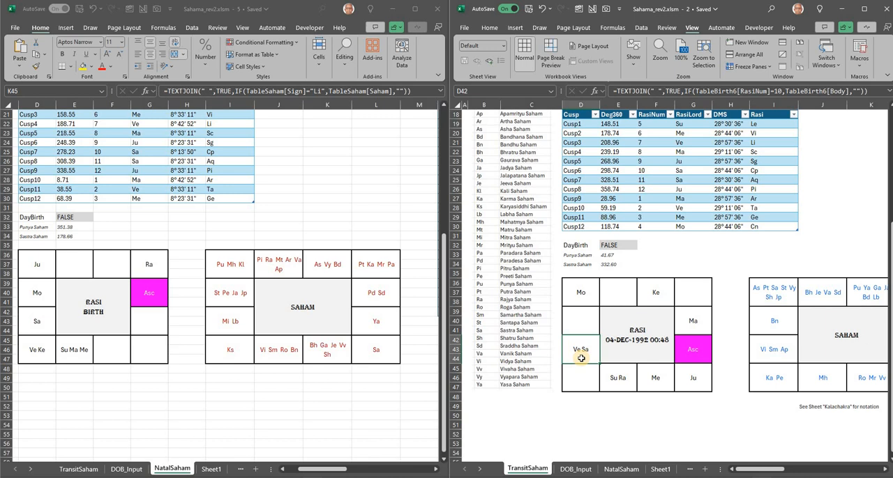
pyautogui.click(668, 379)
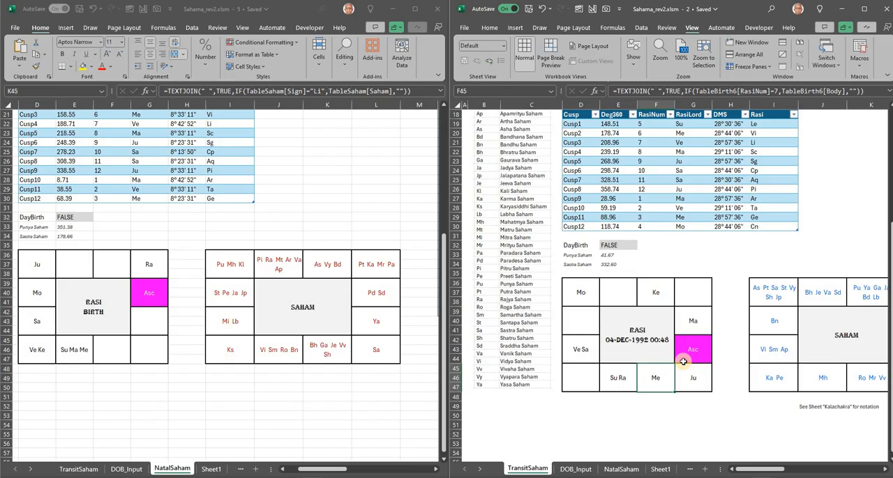
# - Examine the Aquarius, Ve Sa, Ma, Me and Ju cells of the 1992 transit Rasi chart
pyautogui.click(568, 322)
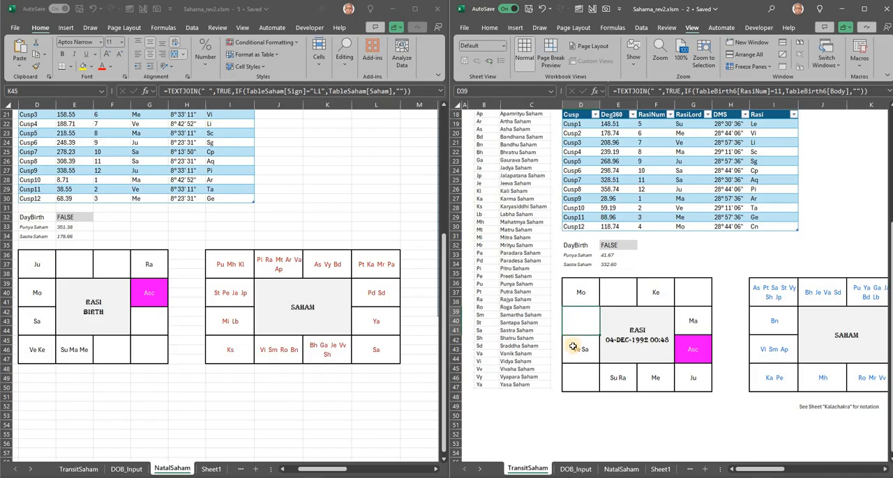
pyautogui.click(572, 347)
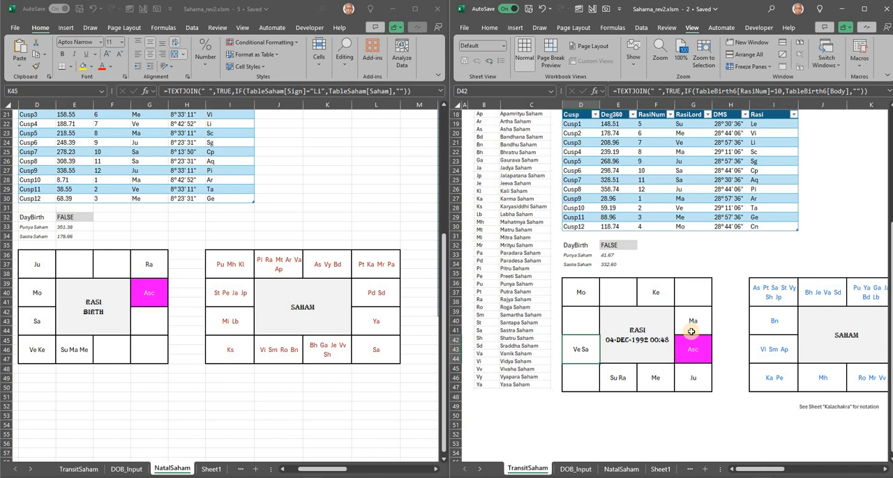
pyautogui.click(691, 332)
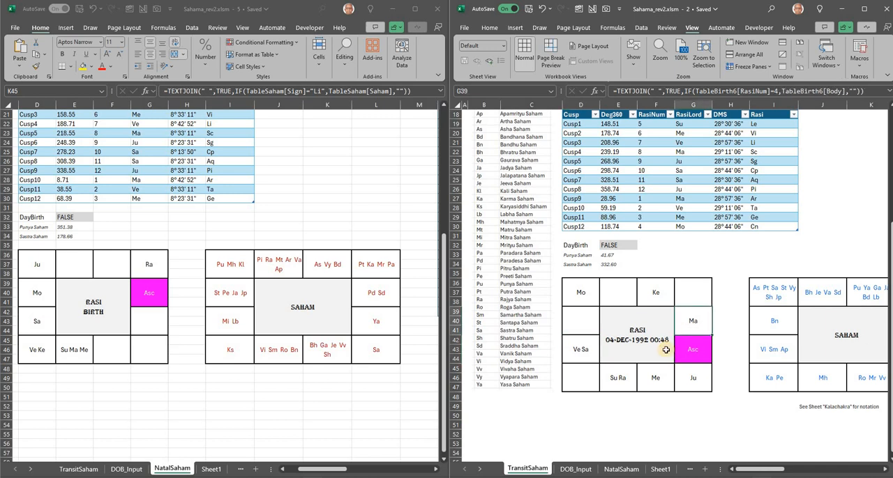
pyautogui.click(657, 377)
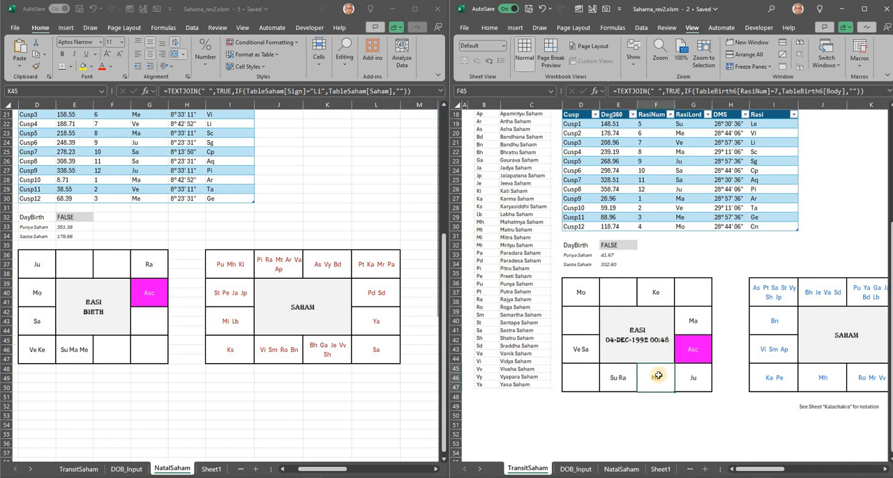
pyautogui.click(683, 326)
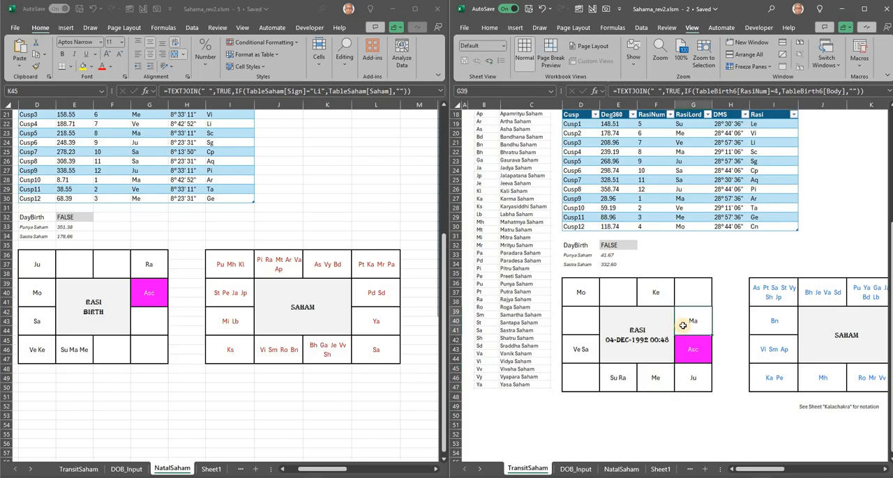
pyautogui.click(702, 378)
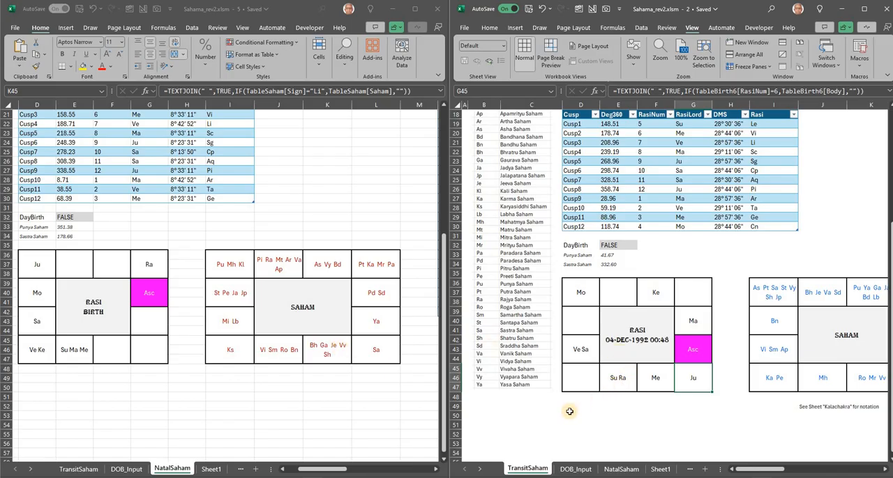
# - Set the year in cell C2 of the TransitSaham sheet to 1994
pyautogui.scroll(6, 569, 408)
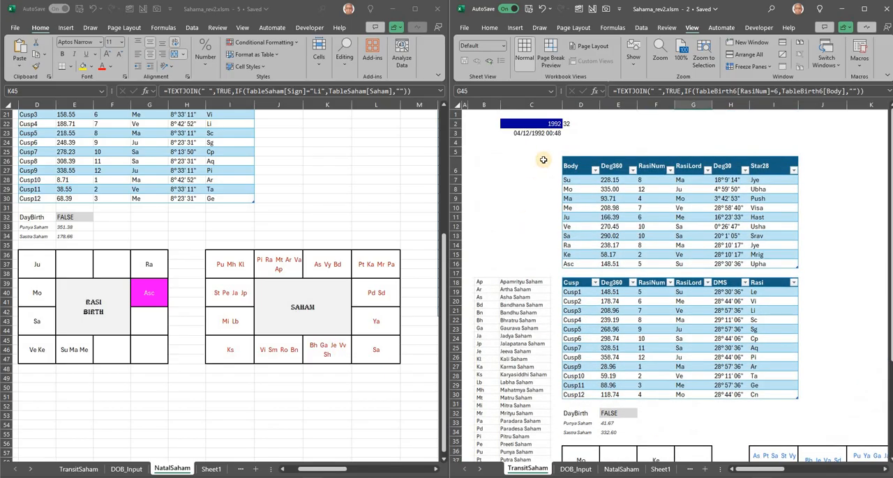
pyautogui.click(538, 124)
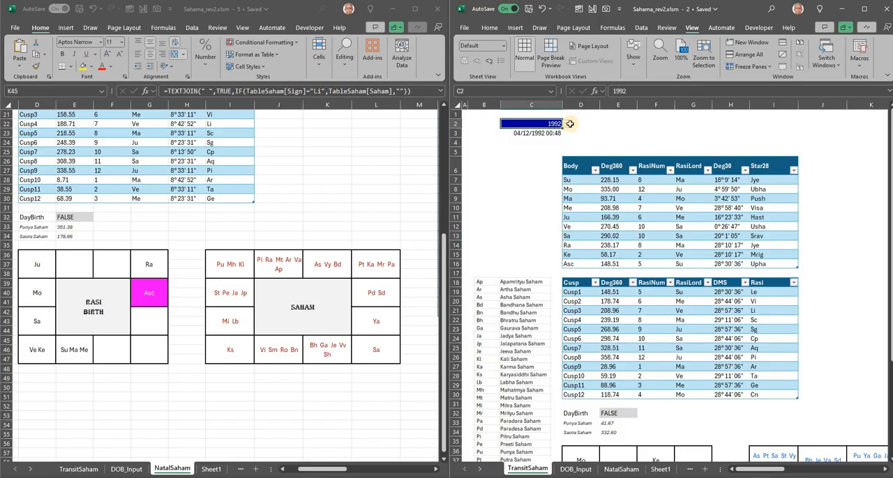
pyautogui.click(566, 123)
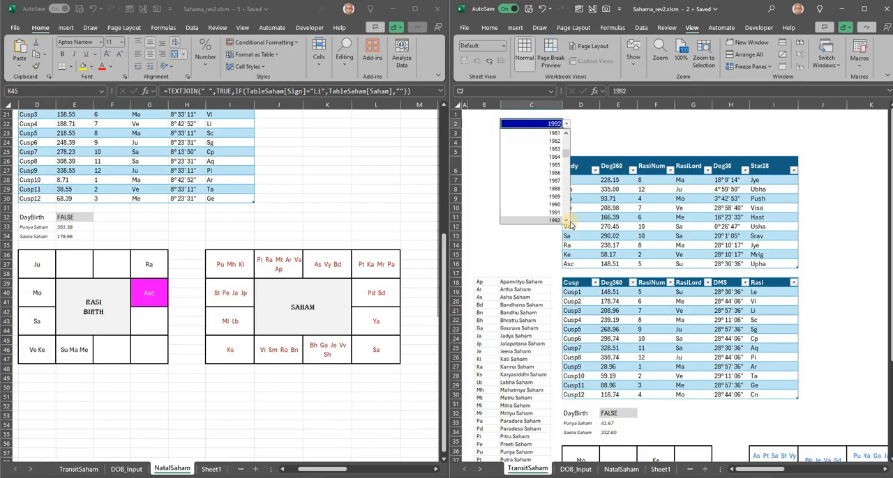
pyautogui.click(566, 221)
pyautogui.click(566, 221)
pyautogui.click(566, 221)
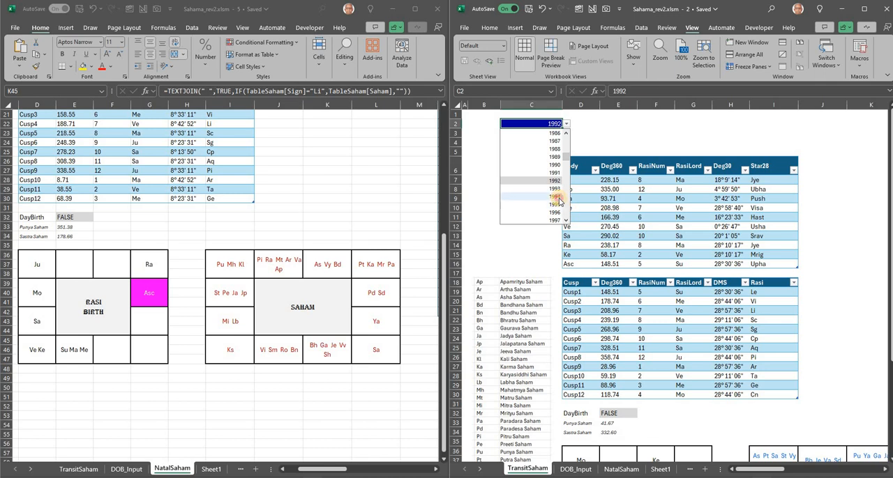
pyautogui.click(555, 197)
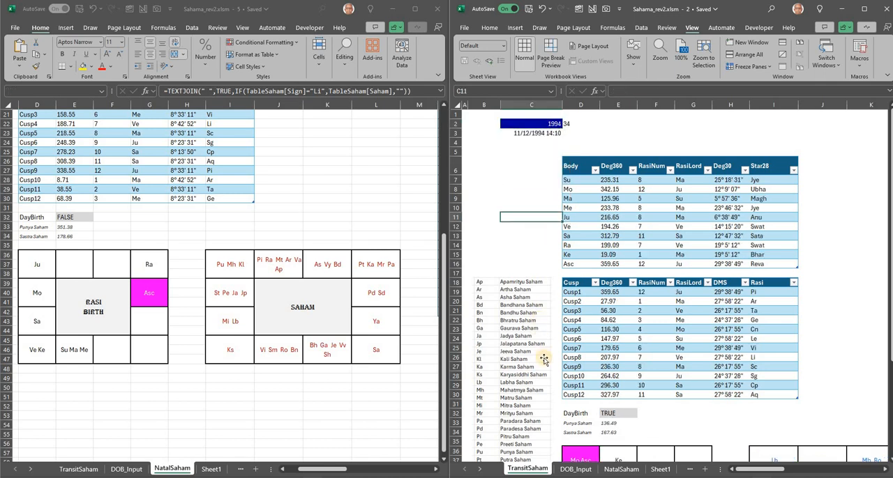
# - Examine the Su Me Ju and Mo Asc cells of the 1994 transit Rasi chart beside the natal charts
pyautogui.scroll(-5, 543, 359)
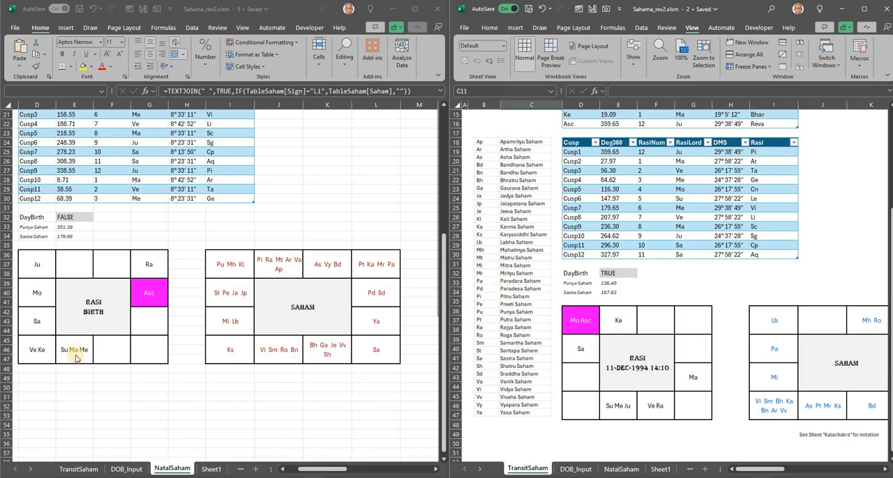
pyautogui.click(624, 412)
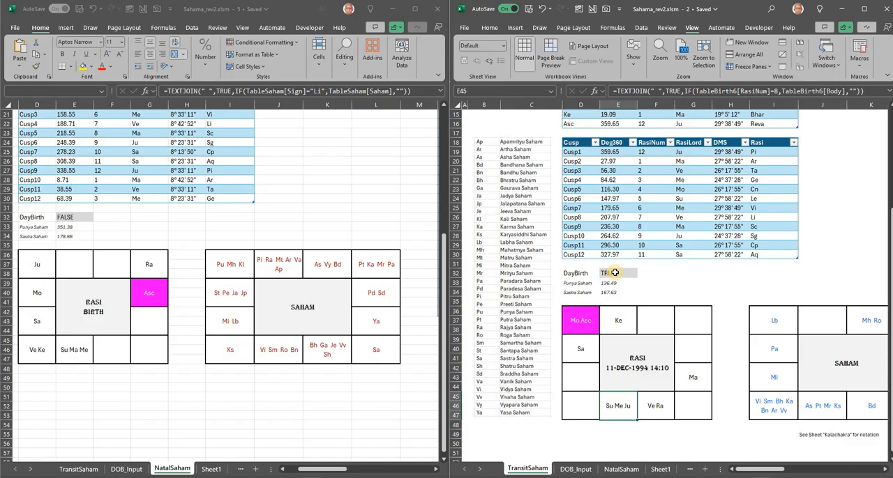
pyautogui.scroll(4, 614, 273)
pyautogui.scroll(-4, 614, 272)
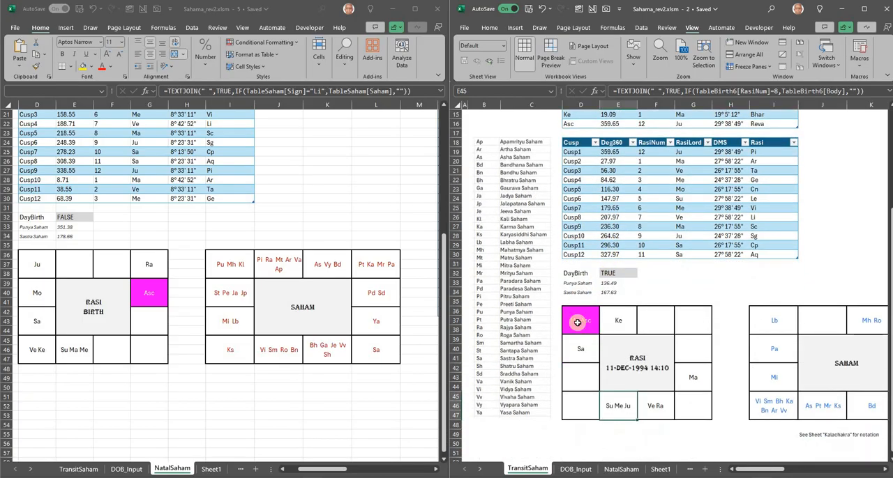
pyautogui.click(577, 322)
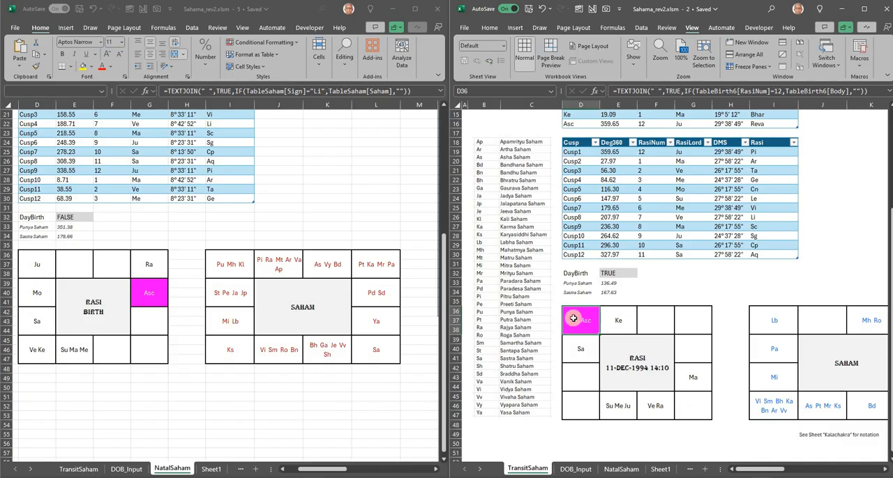
pyautogui.click(625, 409)
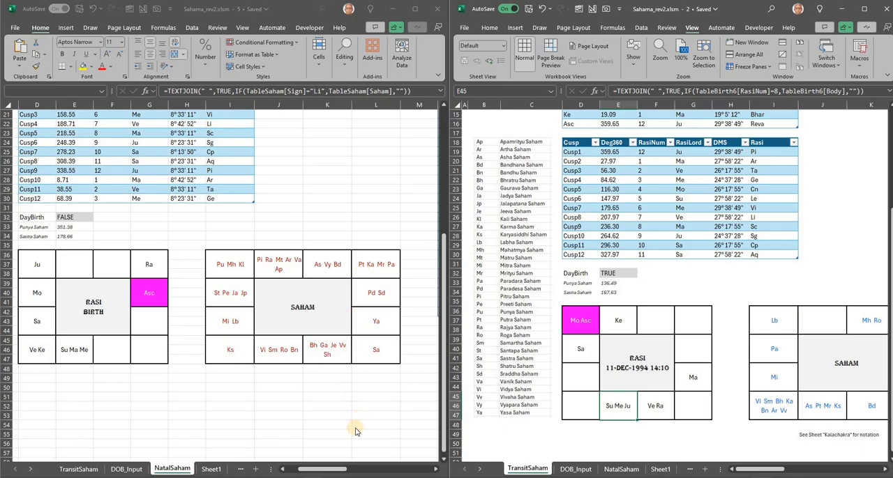
# - Review the natal Saham table on the NatalSaham sheet, matching Saham names with their signs, degrees, stars and meanings
pyautogui.moveTo(316, 469); pyautogui.dragTo(397, 468)
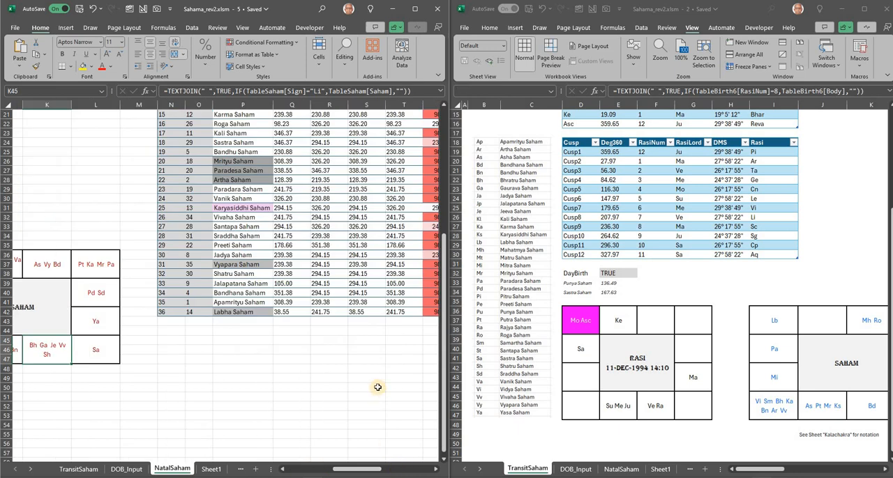
pyautogui.hscroll(3, 377, 387)
pyautogui.scroll(7, 357, 382)
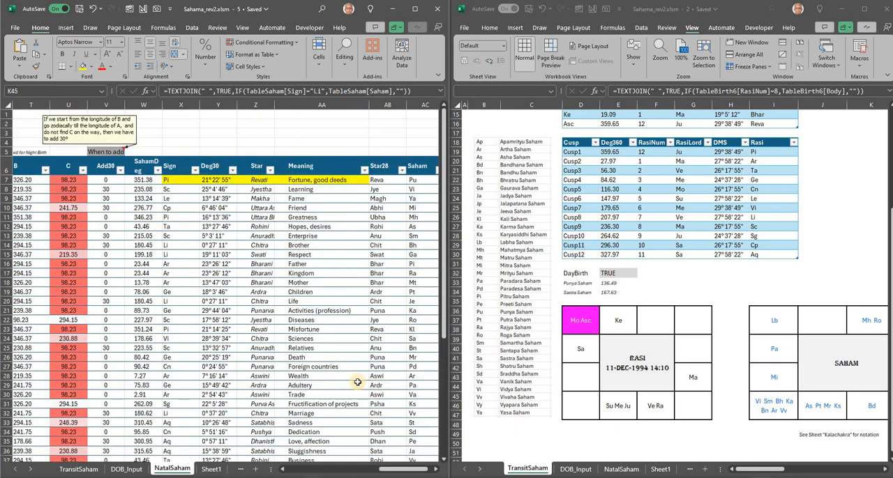
pyautogui.scroll(-1, 357, 382)
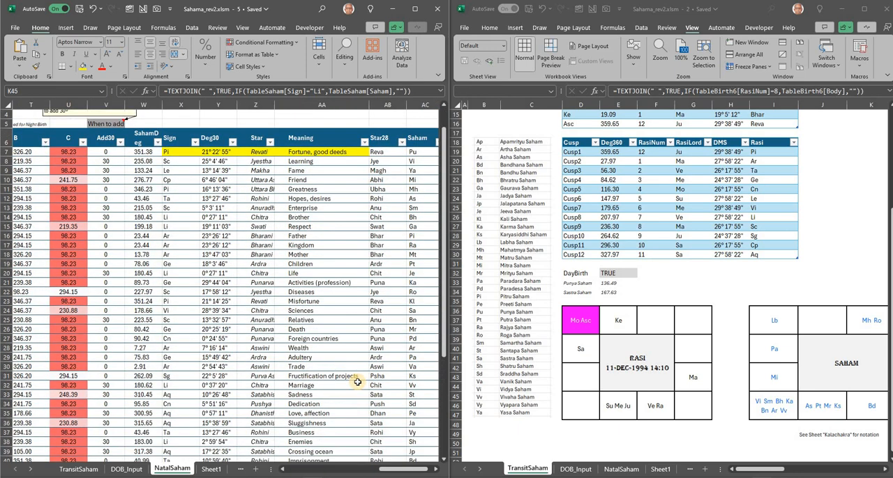
pyautogui.moveTo(383, 469); pyautogui.dragTo(357, 467)
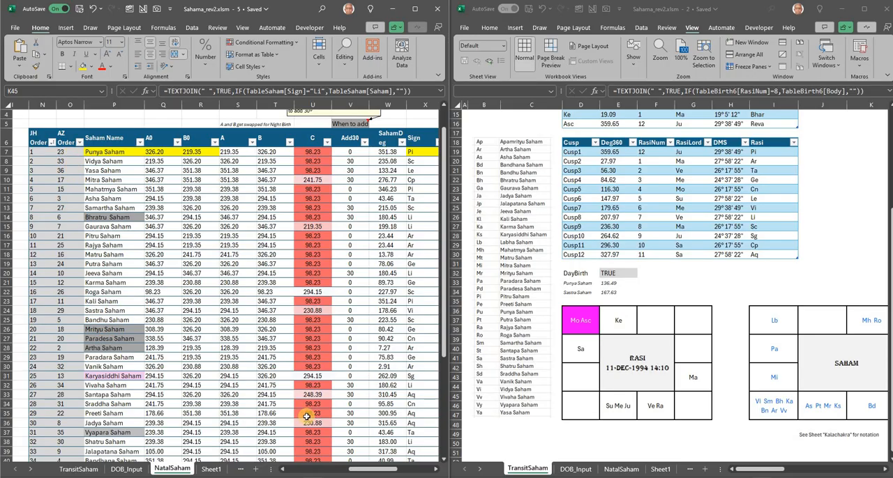
pyautogui.moveTo(366, 472); pyautogui.dragTo(420, 472)
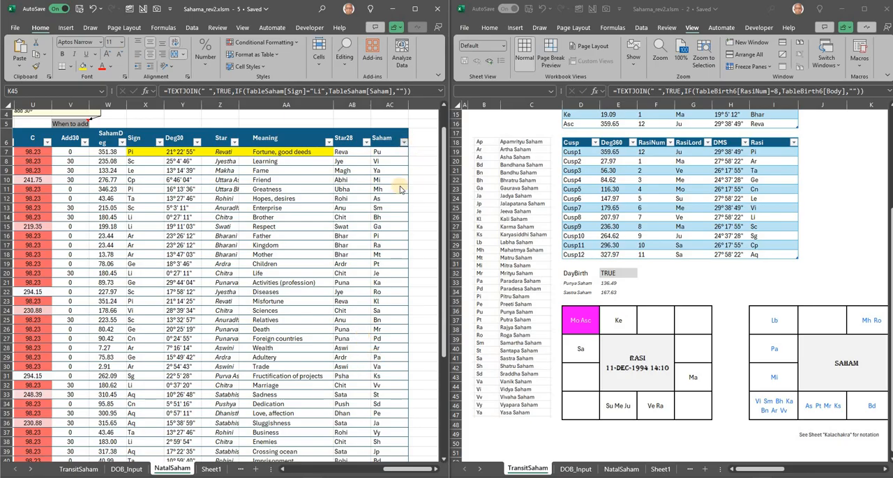
pyautogui.click(403, 142)
pyautogui.scroll(-7, 396, 315)
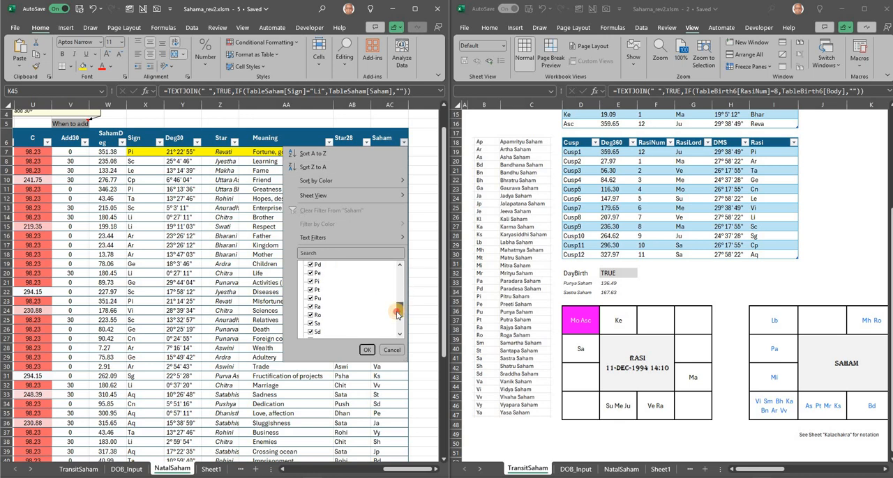
pyautogui.click(391, 350)
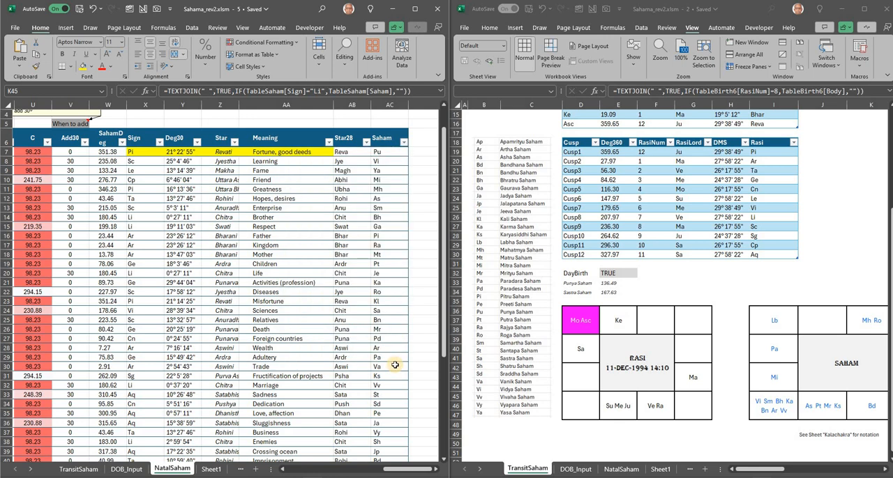
# - Locate the Pt (Children) row in the natal Saham table and check its Saham and Star28 formulas
pyautogui.scroll(-2, 395, 365)
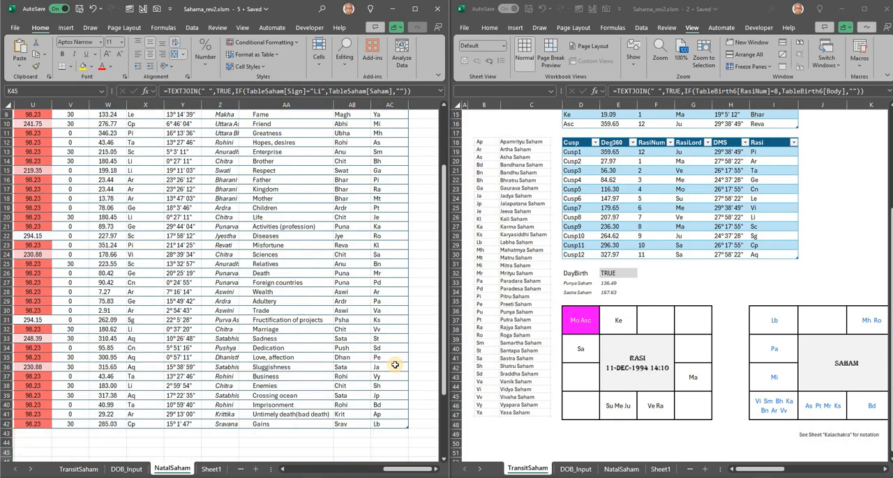
pyautogui.click(393, 206)
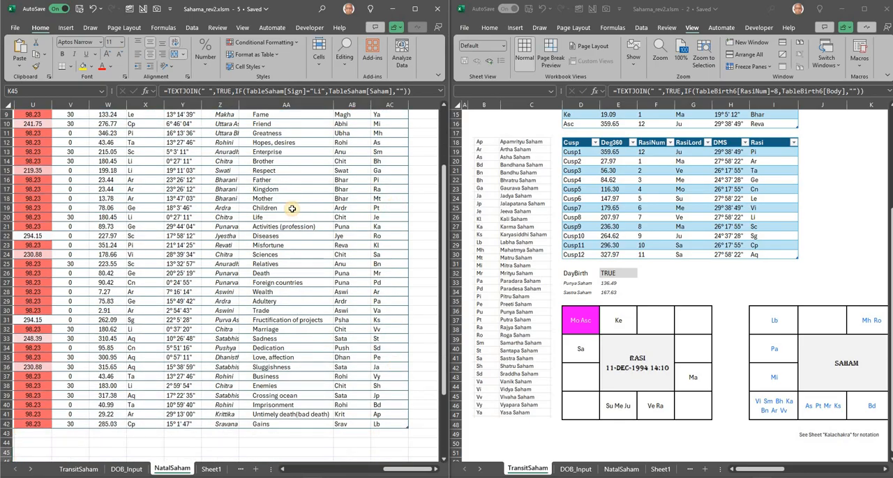
pyautogui.click(353, 209)
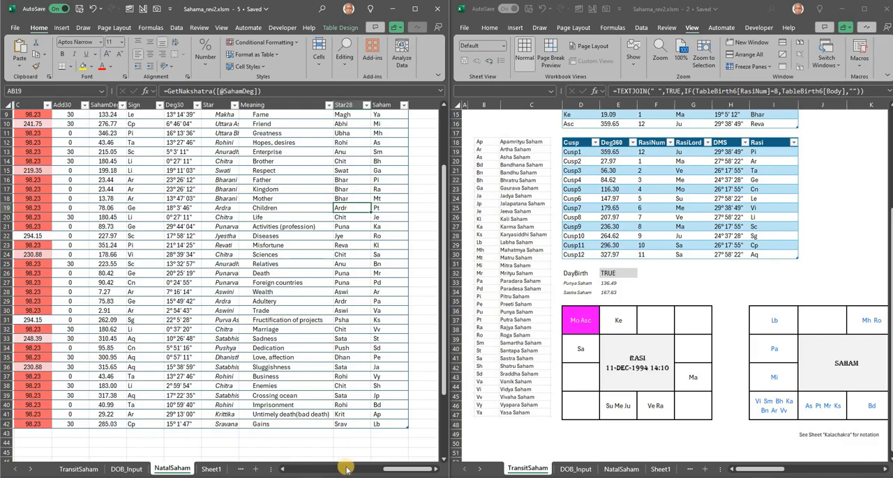
# - Return to the natal charts and check the Star28 cell for Ra in the 1994 transit body table
pyautogui.click(306, 469)
pyautogui.click(305, 468)
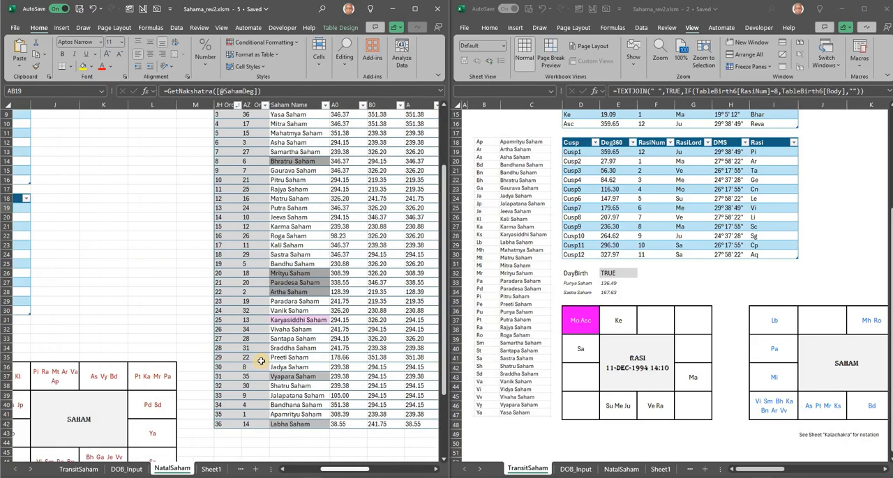
pyautogui.scroll(-2, 261, 361)
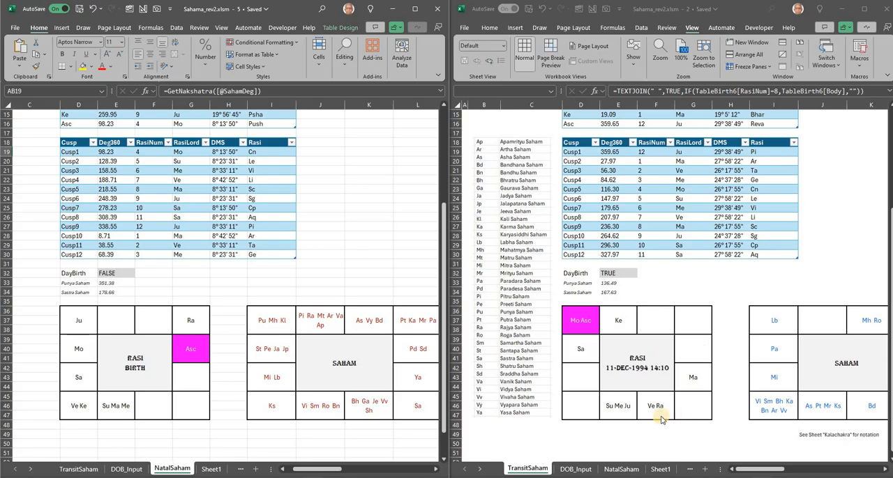
pyautogui.scroll(3, 827, 262)
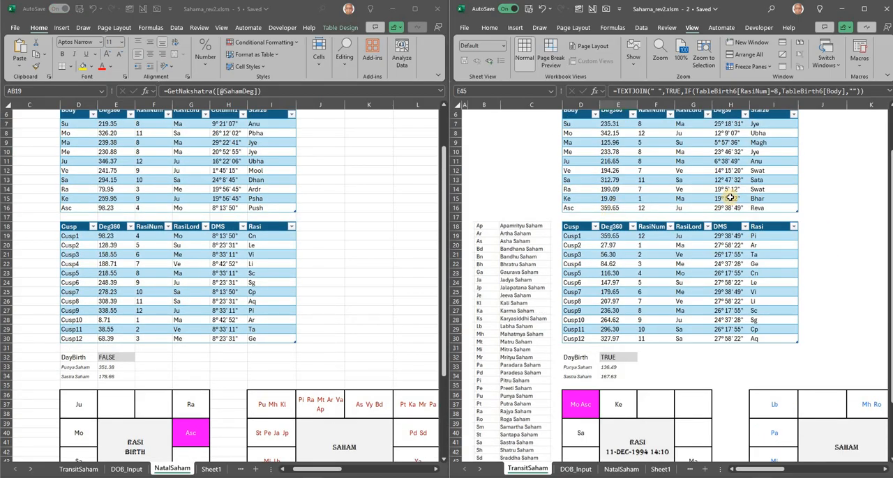
pyautogui.click(773, 190)
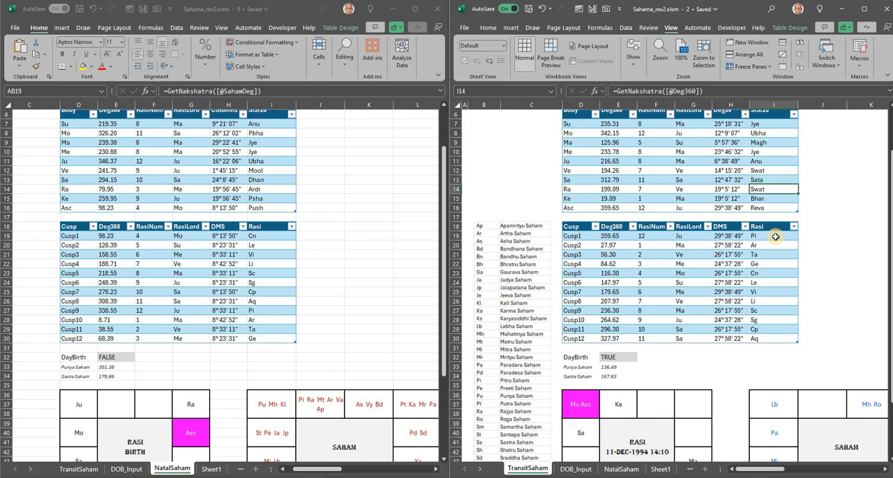
# - Change the transit year in cell C2 of the TransitSaham sheet to 1999
pyautogui.click(520, 180)
pyautogui.scroll(2, 520, 181)
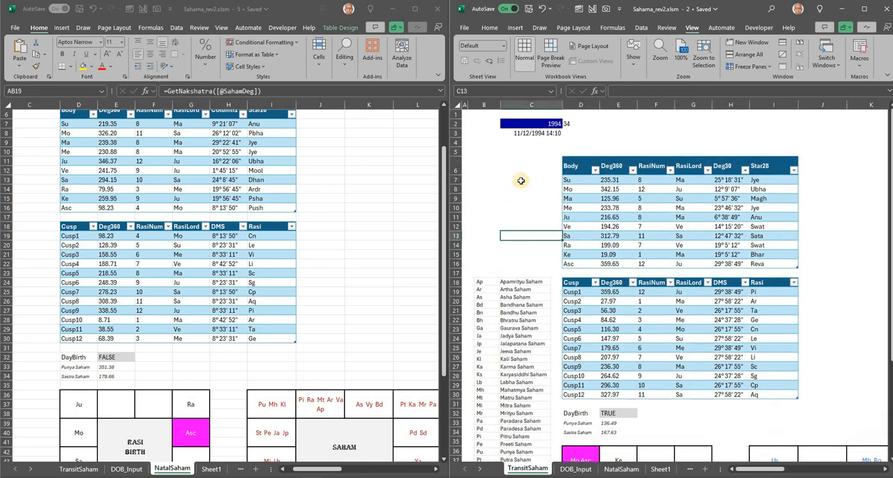
pyautogui.click(535, 125)
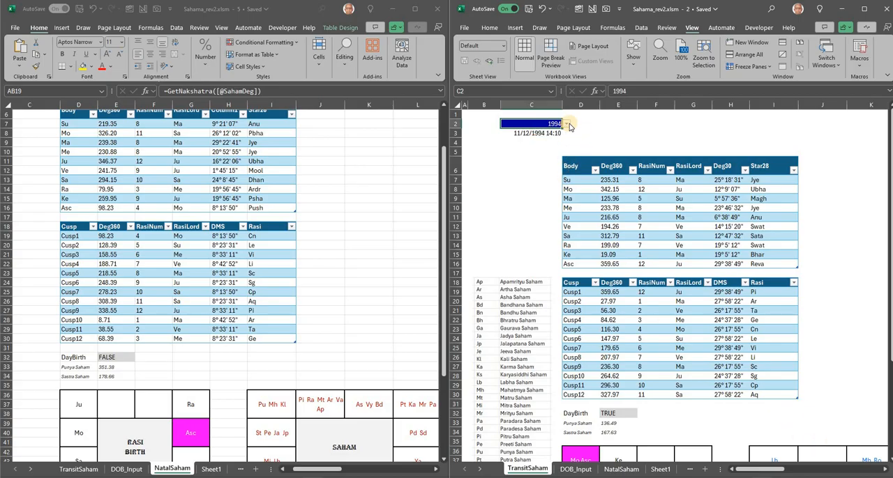
pyautogui.click(567, 124)
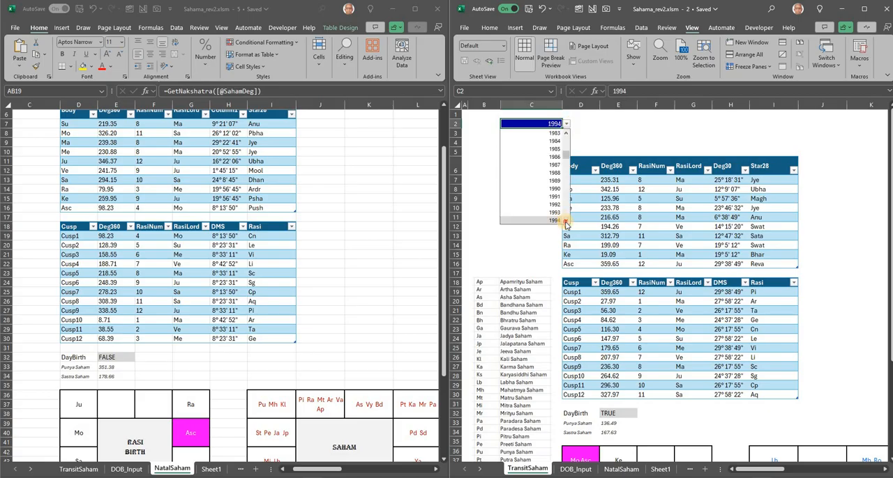
pyautogui.click(565, 221)
pyautogui.click(566, 222)
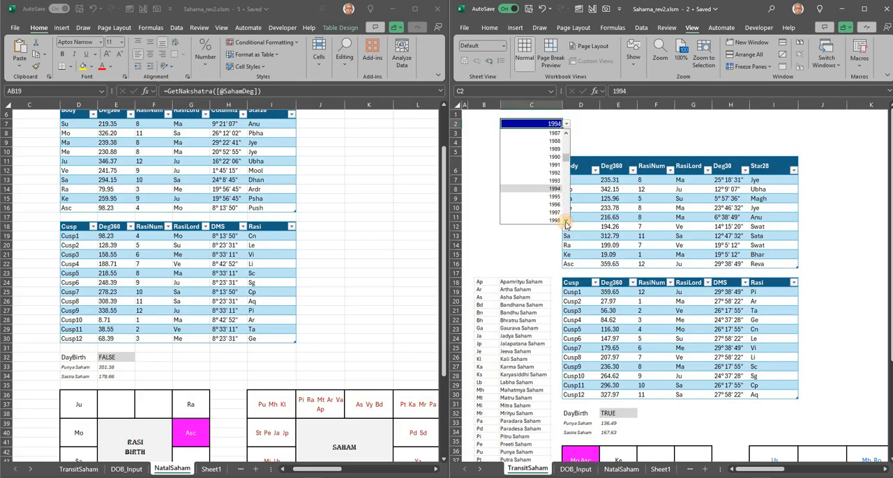
pyautogui.click(566, 221)
pyautogui.click(566, 222)
pyautogui.click(566, 222)
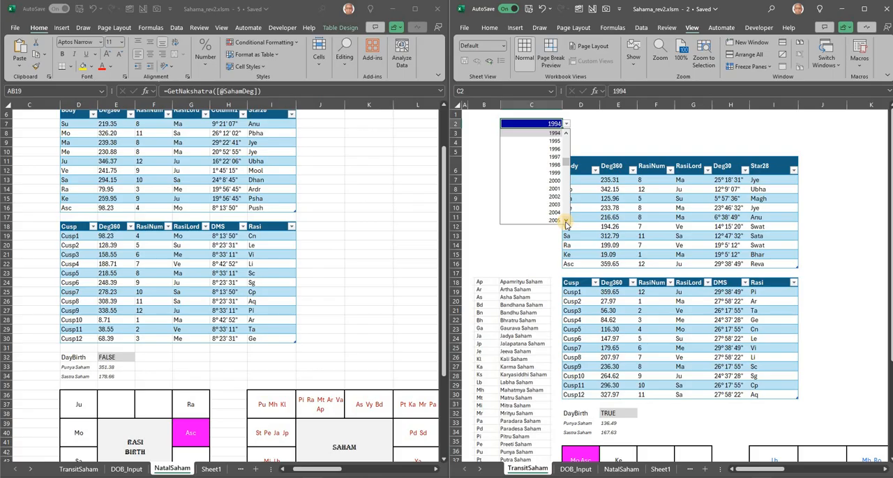
pyautogui.click(551, 172)
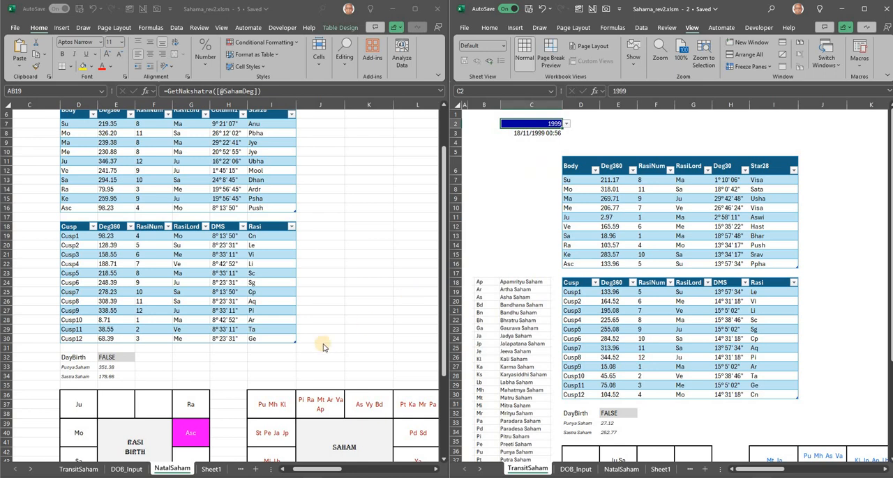
# - Bring the whole natal Saham chart into view and examine its Gemini and Libra cells
pyautogui.moveTo(325, 470); pyautogui.dragTo(337, 469)
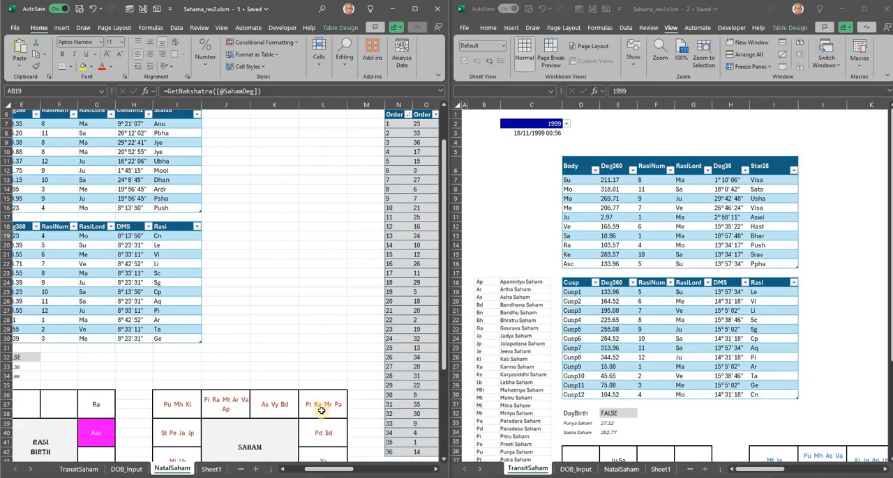
pyautogui.scroll(-2, 323, 403)
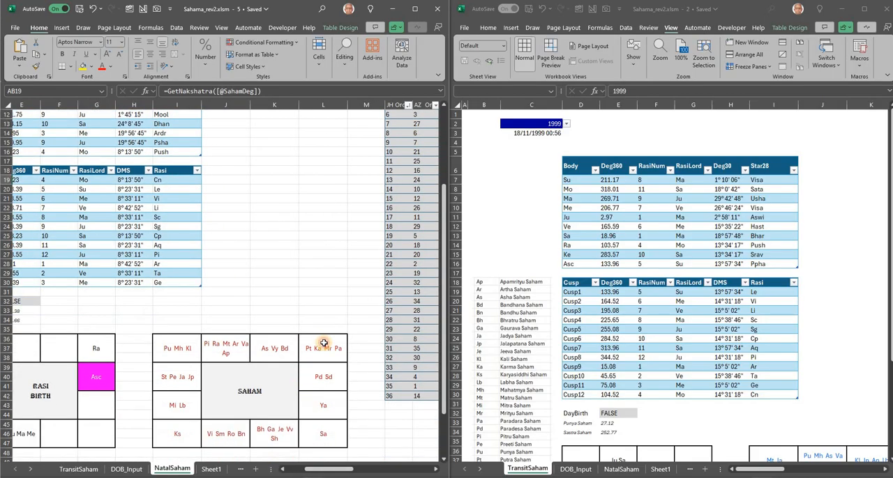
pyautogui.click(316, 354)
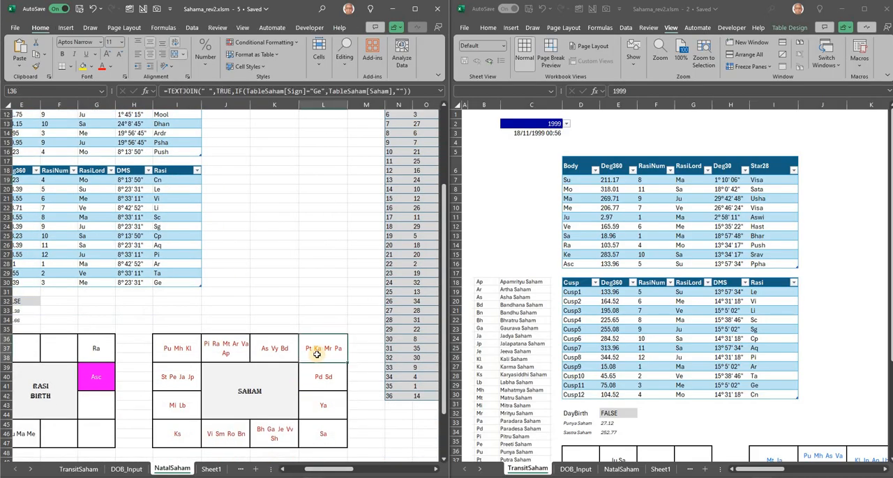
pyautogui.click(280, 434)
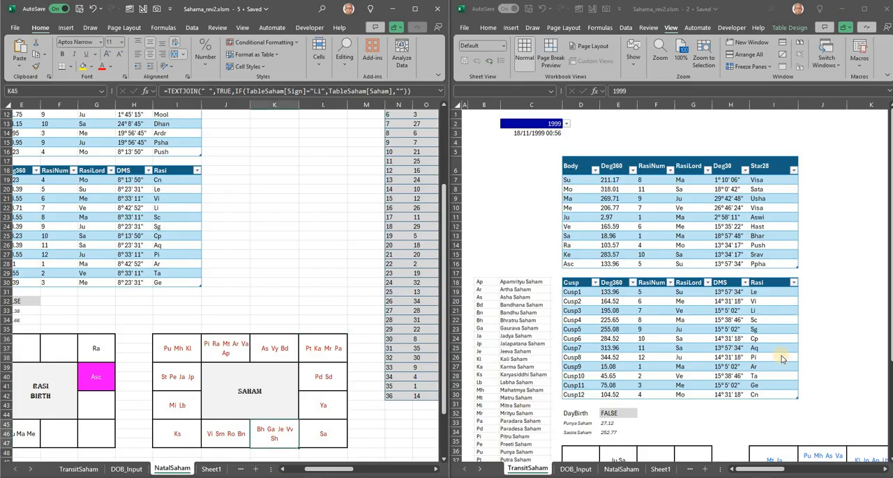
pyautogui.scroll(-2, 798, 392)
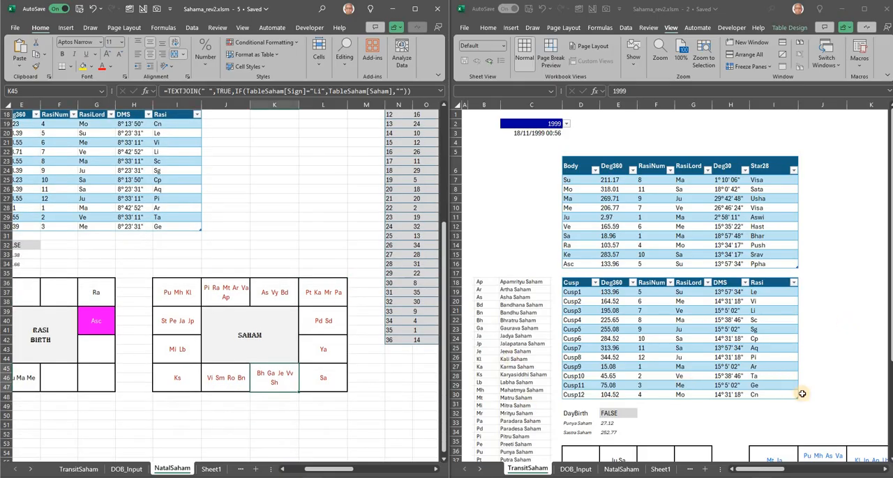
# - Examine the Libra, Aries and Leo cells of the 1999 transit Rasi chart on the TransitSaham sheet
pyautogui.click(803, 394)
pyautogui.scroll(-5, 683, 426)
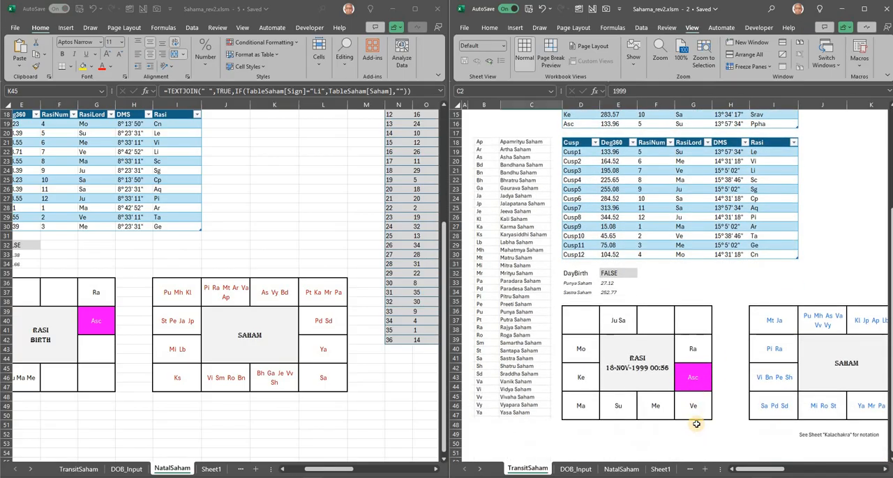
pyautogui.click(681, 328)
pyautogui.click(656, 412)
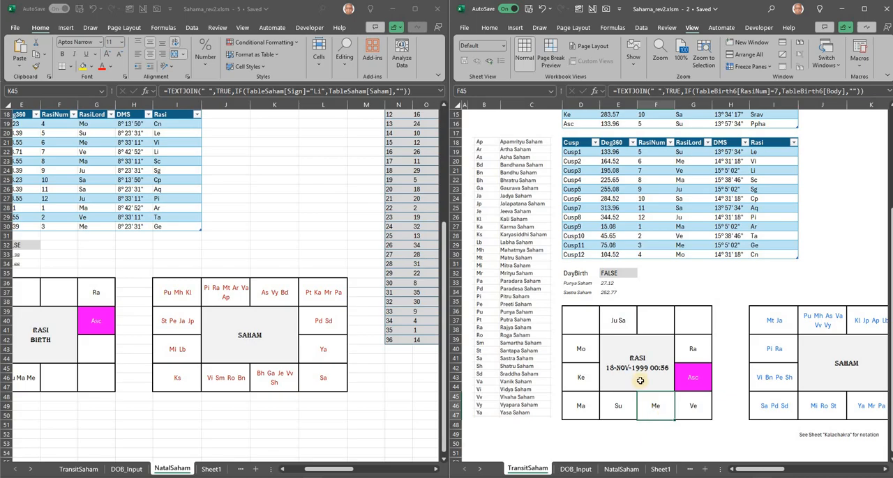
pyautogui.click(619, 322)
pyautogui.click(657, 410)
pyautogui.click(690, 382)
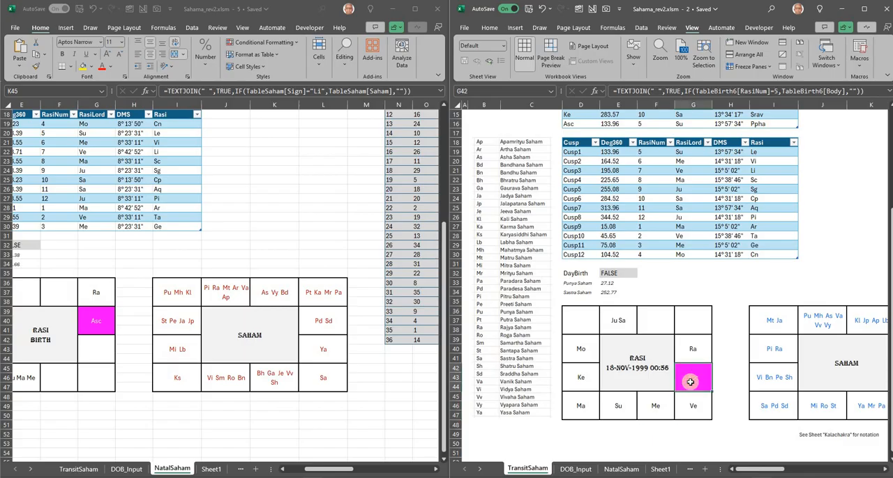
# - Change the transit year in cell C2 of the TransitSaham sheet to 2020
pyautogui.scroll(5, 641, 376)
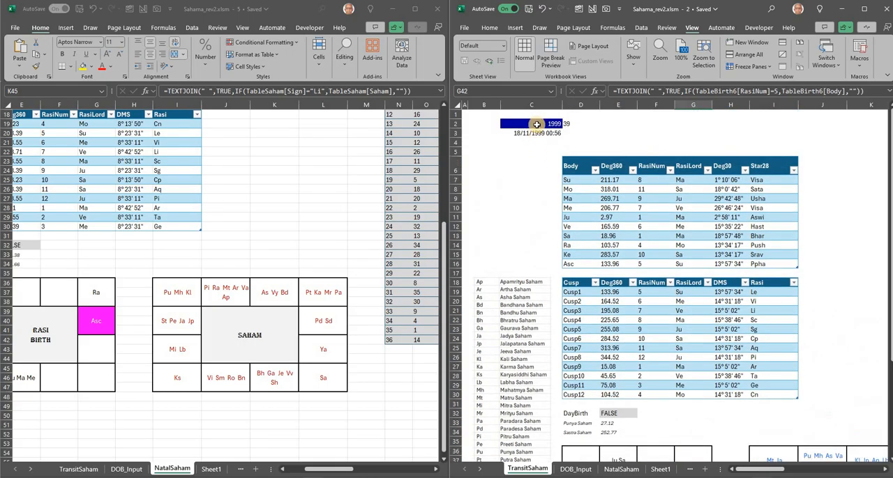
pyautogui.click(560, 124)
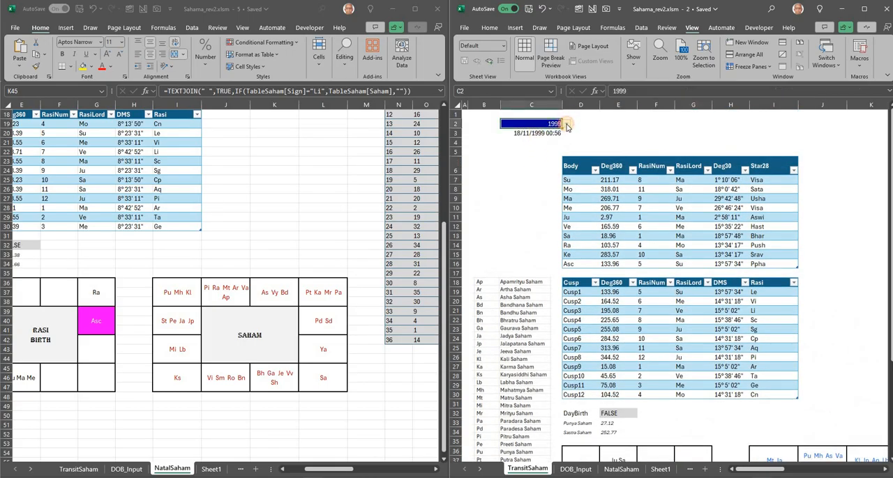
pyautogui.click(566, 125)
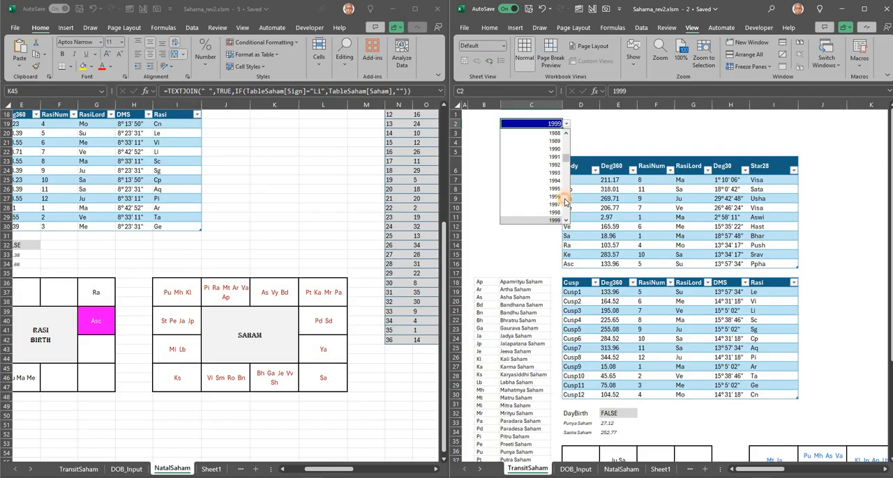
pyautogui.scroll(-4, 565, 201)
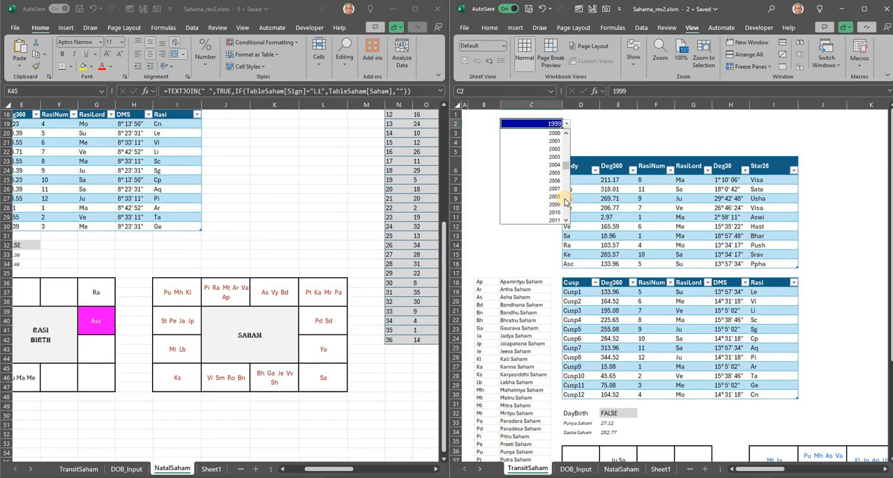
pyautogui.scroll(-4, 564, 199)
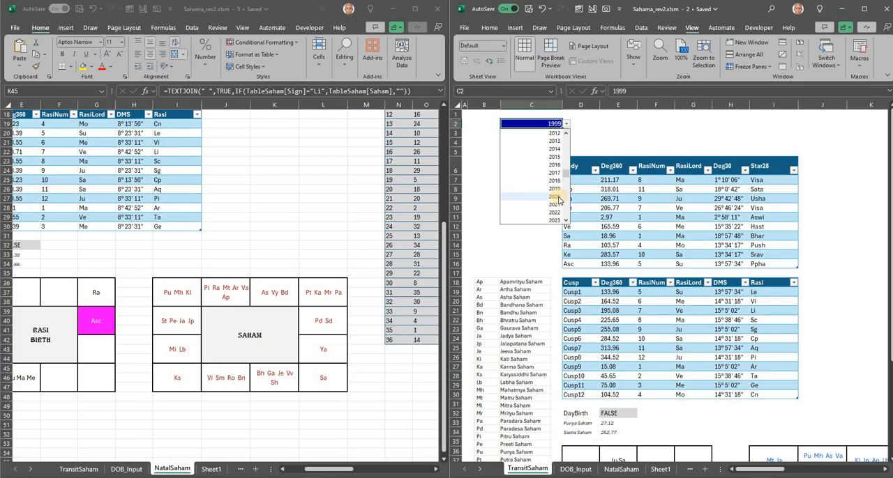
pyautogui.click(557, 197)
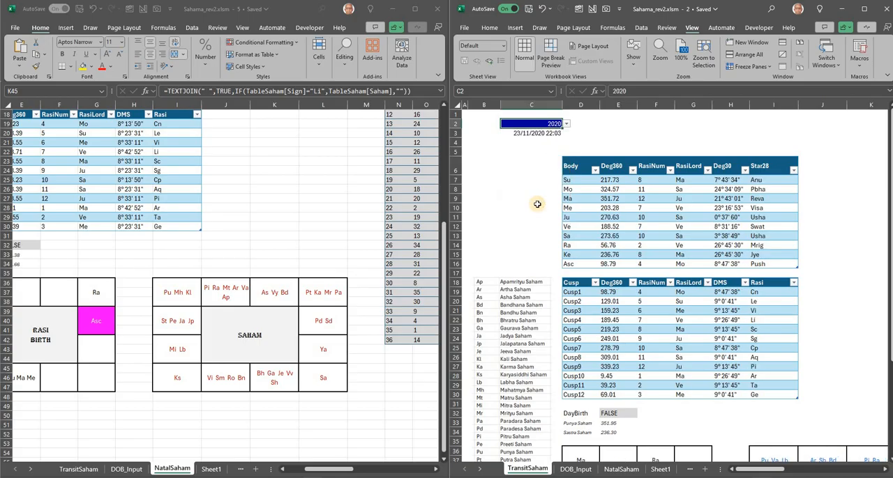
pyautogui.click(531, 208)
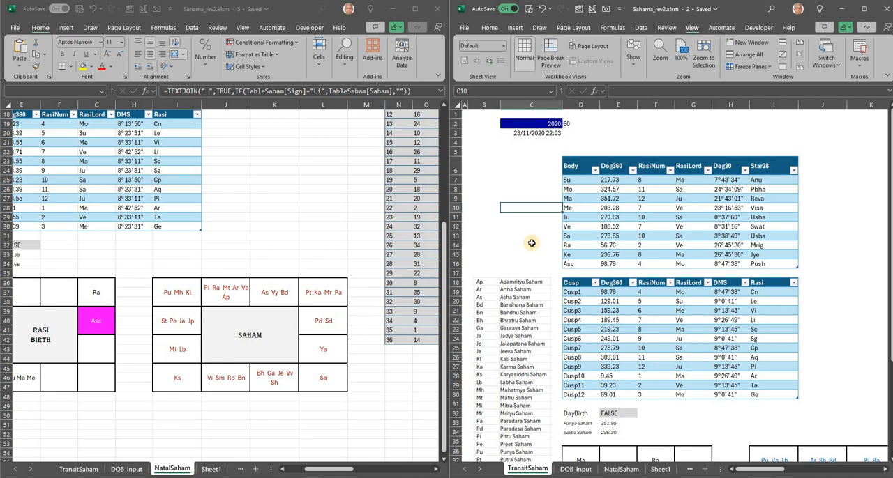
# - Bring the 2020 transit Rasi chart and the natal charts into view and examine the natal Saham chart's Pisces and Aries cells
pyautogui.scroll(-3, 531, 243)
pyautogui.scroll(-3, 531, 244)
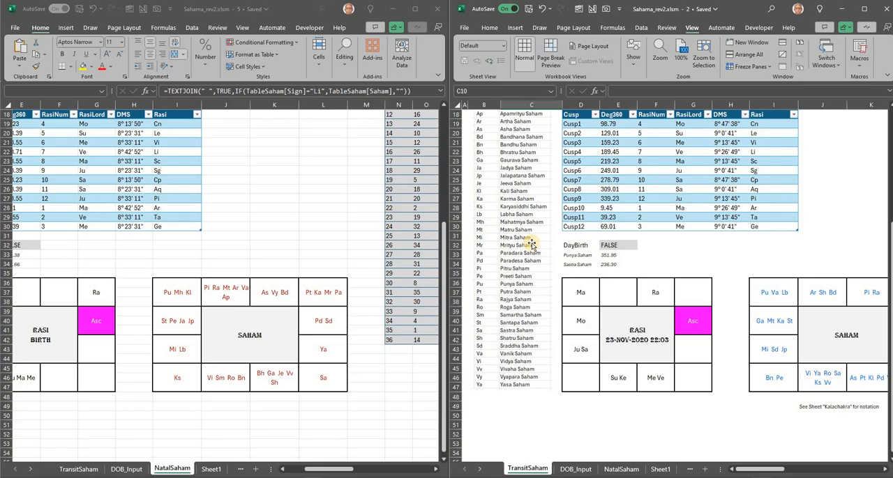
pyautogui.click(601, 353)
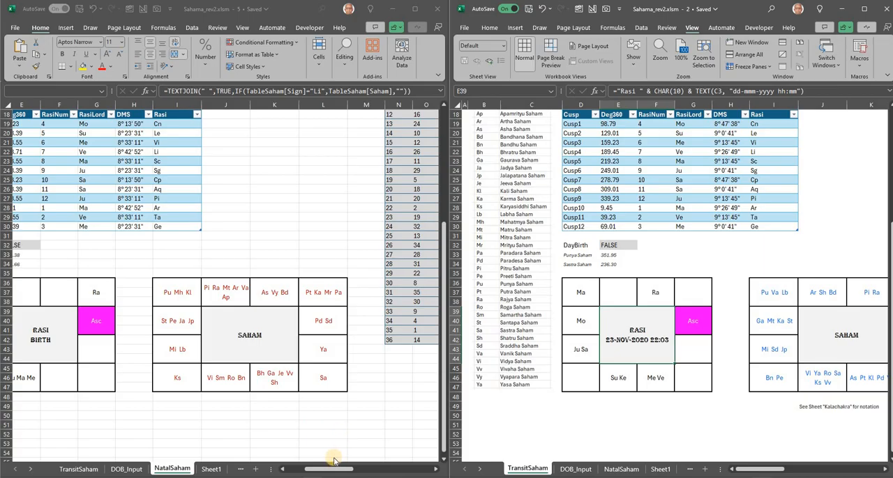
pyautogui.moveTo(321, 469); pyautogui.dragTo(311, 469)
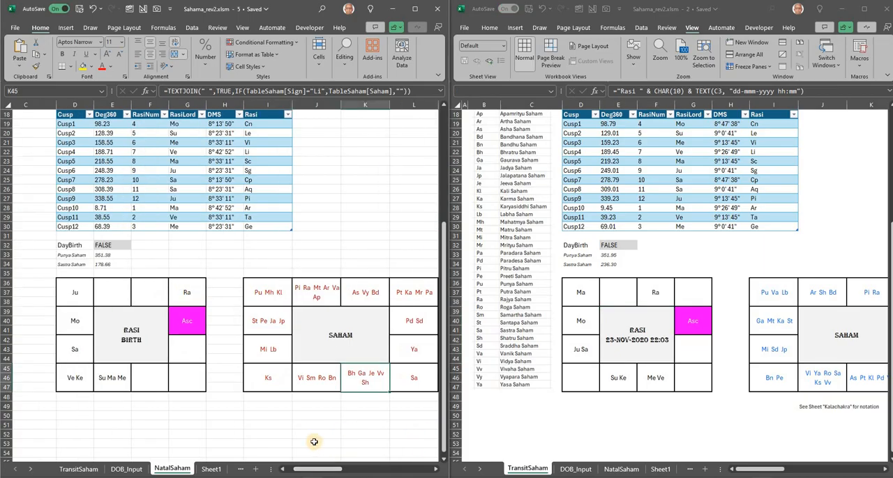
pyautogui.click(268, 293)
pyautogui.click(312, 294)
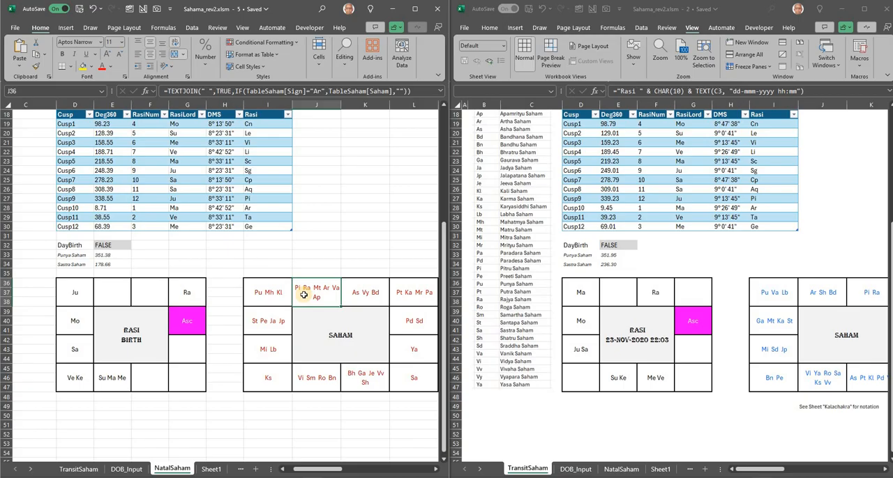
# - Examine the Pisces, Cancer and Capricorn cells of the 2020 transit Rasi chart
pyautogui.click(582, 297)
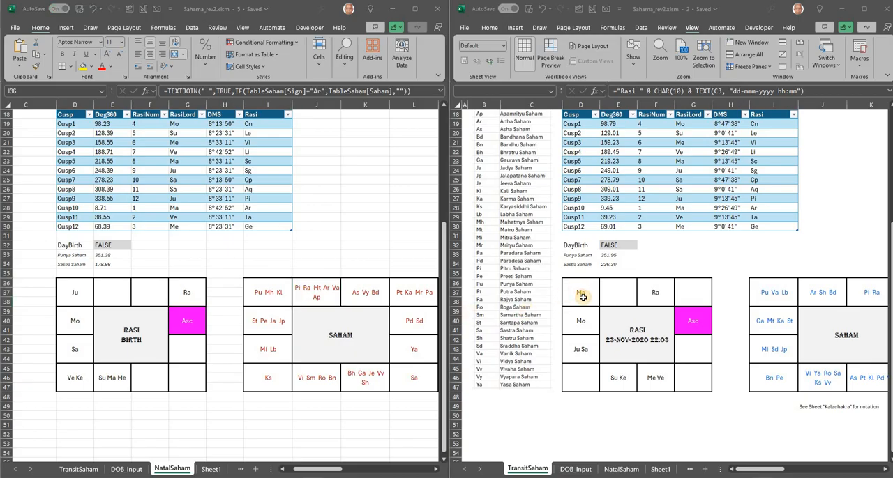
pyautogui.click(583, 297)
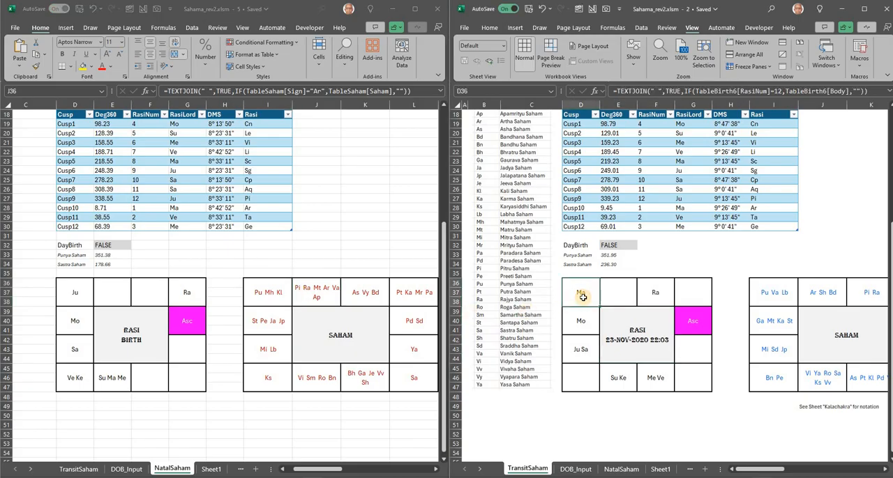
pyautogui.click(687, 313)
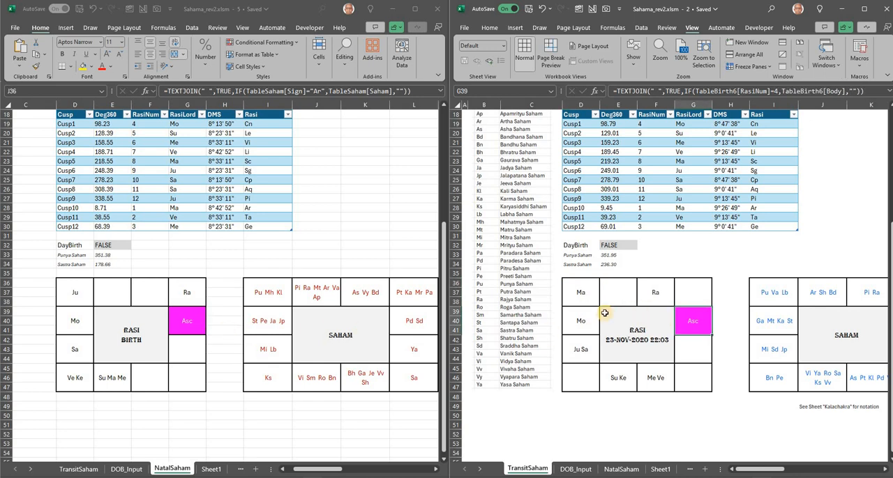
pyautogui.click(583, 352)
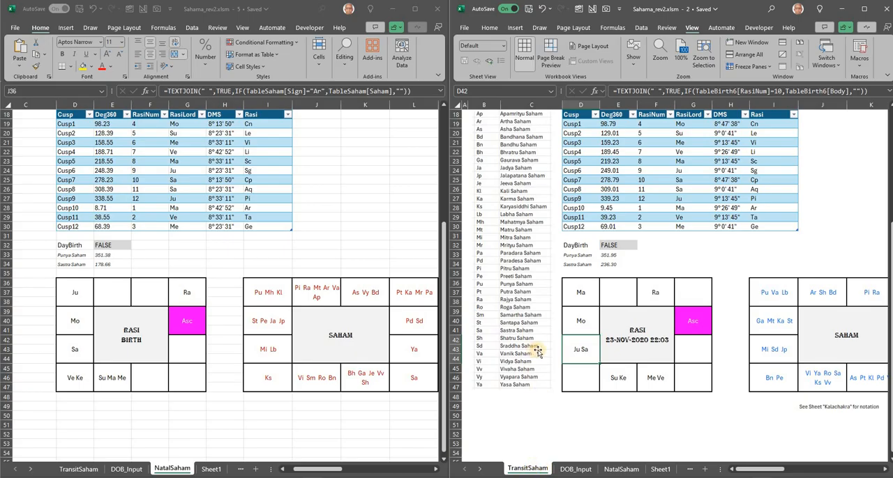
# - Recheck the transit year in cell C2 and return to the 2020 transit Rasi and Saham charts
pyautogui.scroll(6, 556, 338)
pyautogui.click(547, 124)
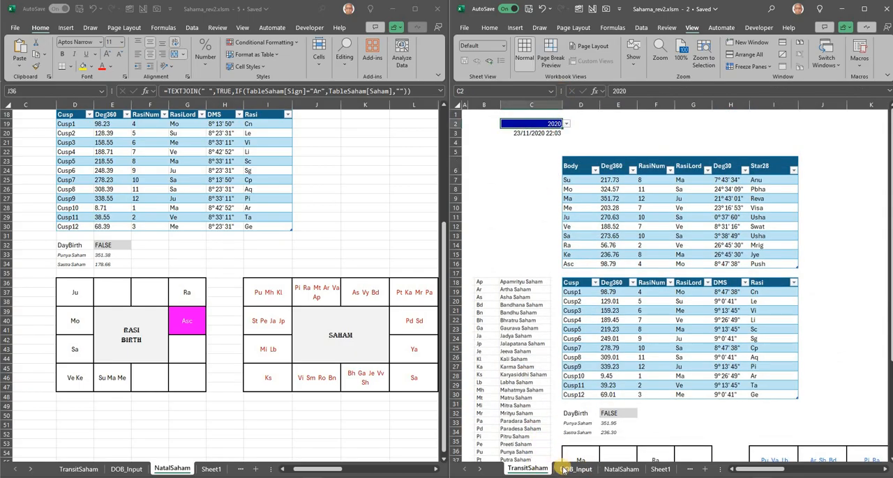
pyautogui.scroll(-1, 626, 361)
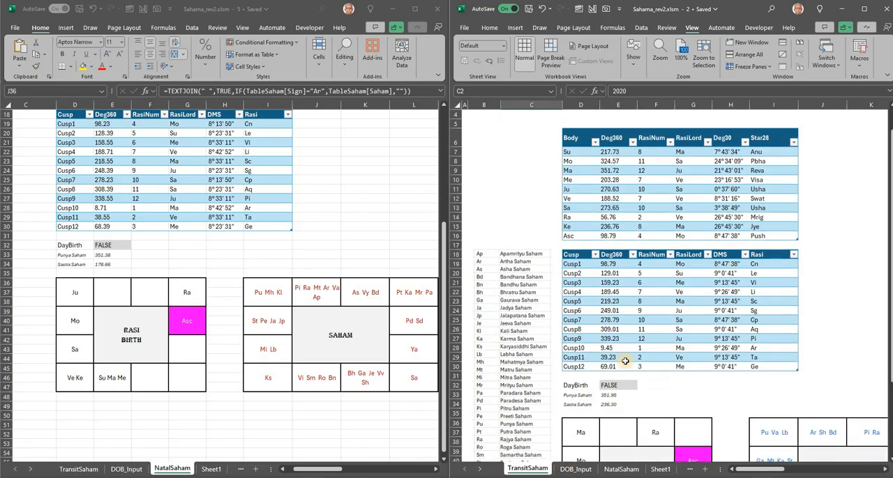
pyautogui.scroll(-10, 712, 371)
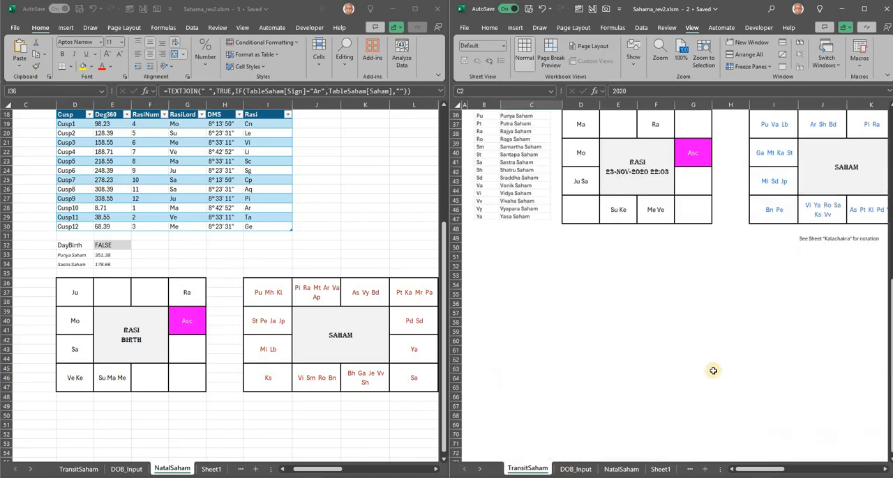
pyautogui.scroll(5, 713, 371)
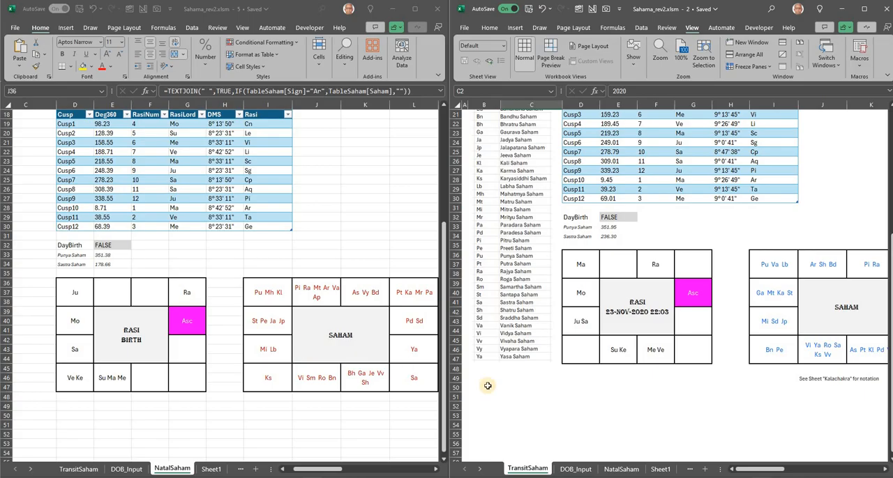